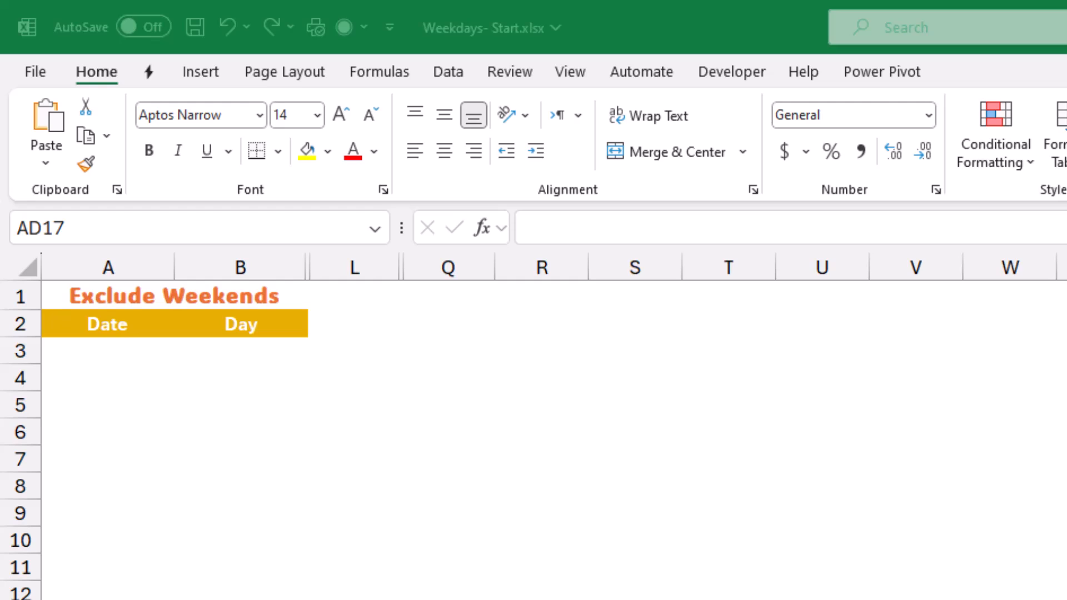
Fill a daily date series down column A from A3 to the stop value 17/5/2024.
left_click(108, 351)
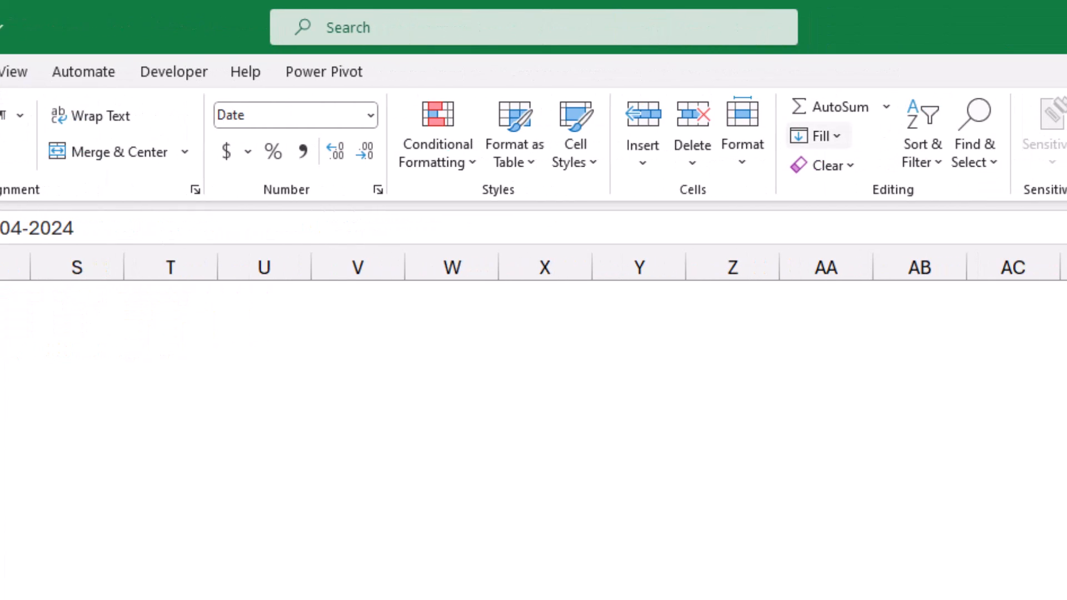
left_click(820, 137)
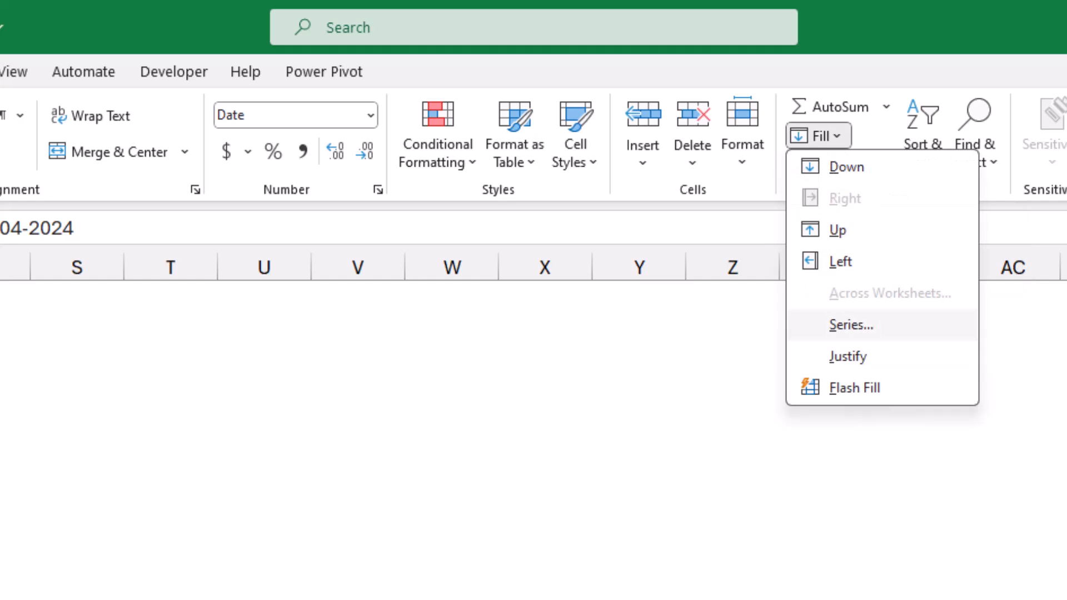
left_click(850, 324)
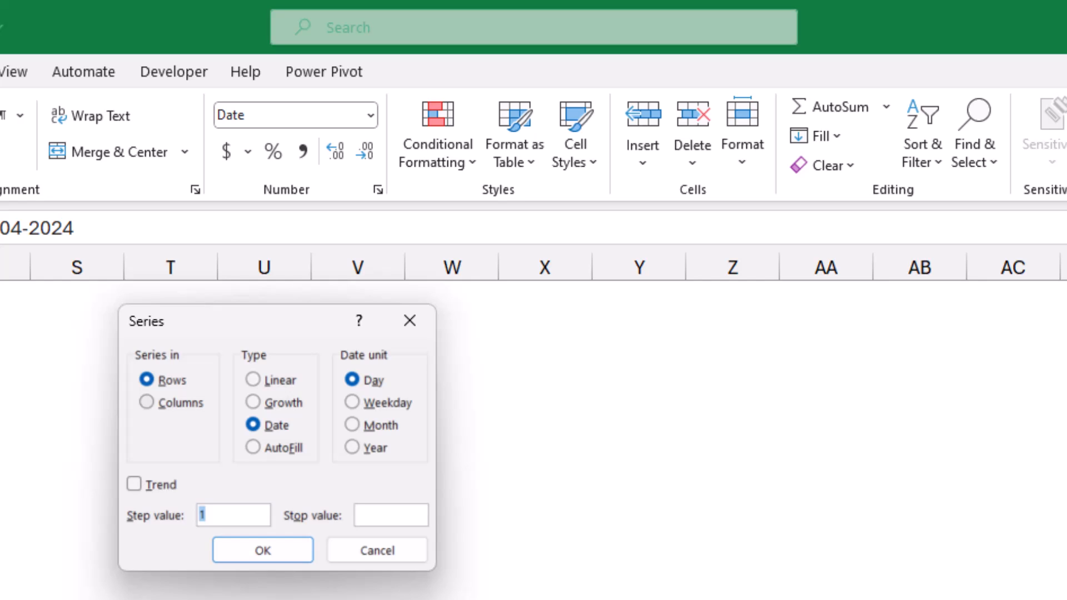
key("alt+c")
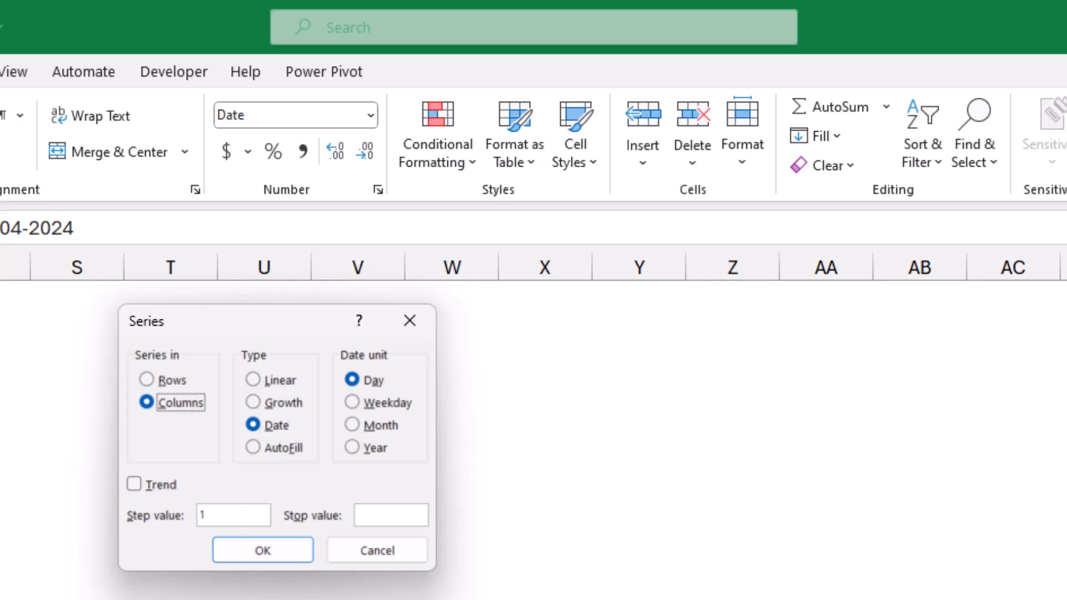
key("alt+o")
type("17/5/2024")
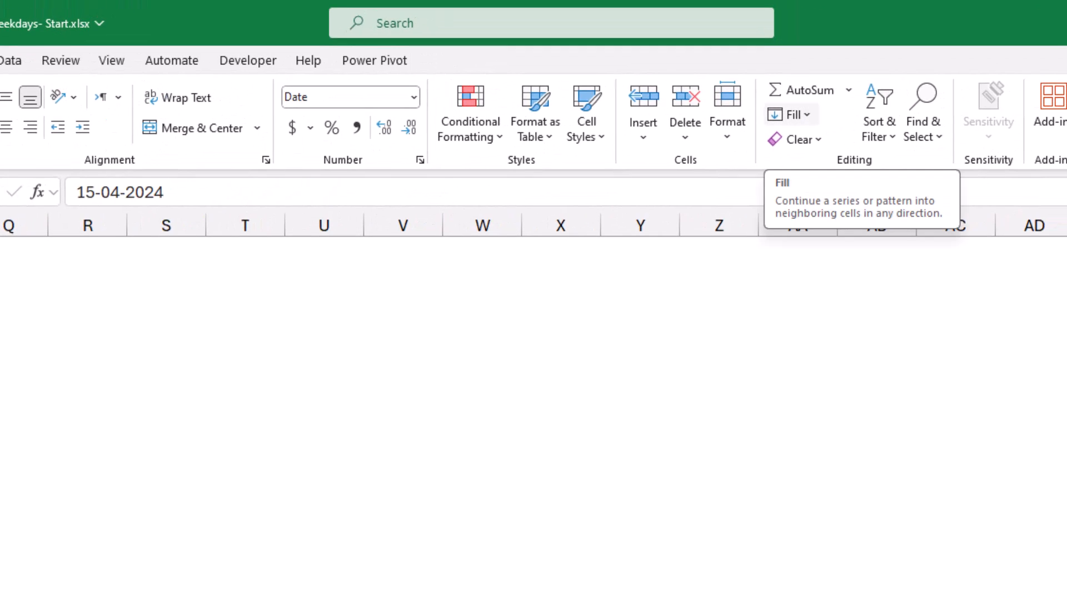
Fill column A with a weekday-only date series ending at 29/5/2024.
left_click(794, 115)
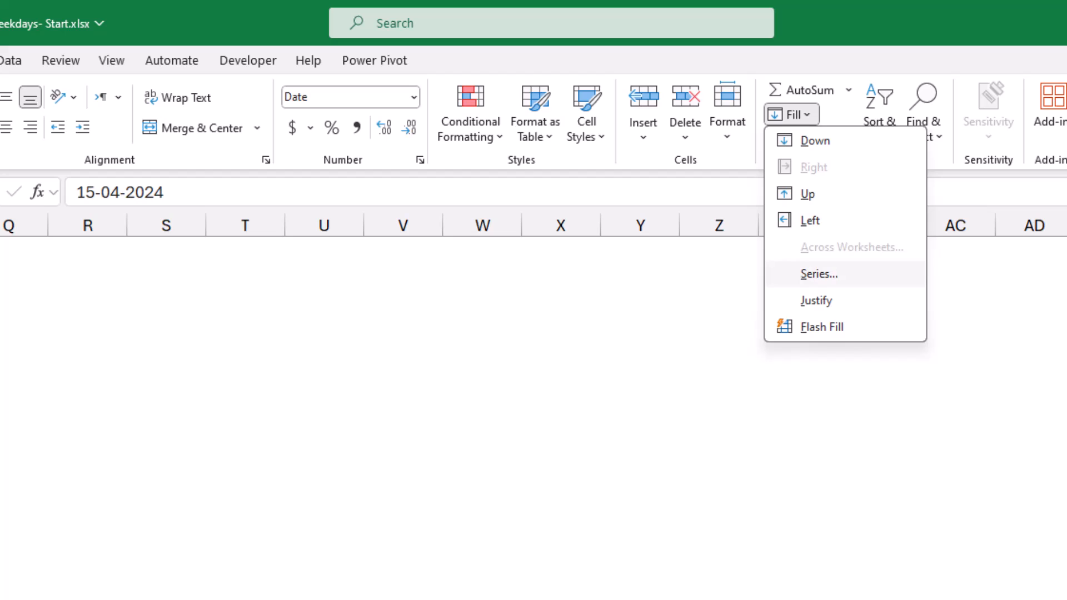
left_click(819, 273)
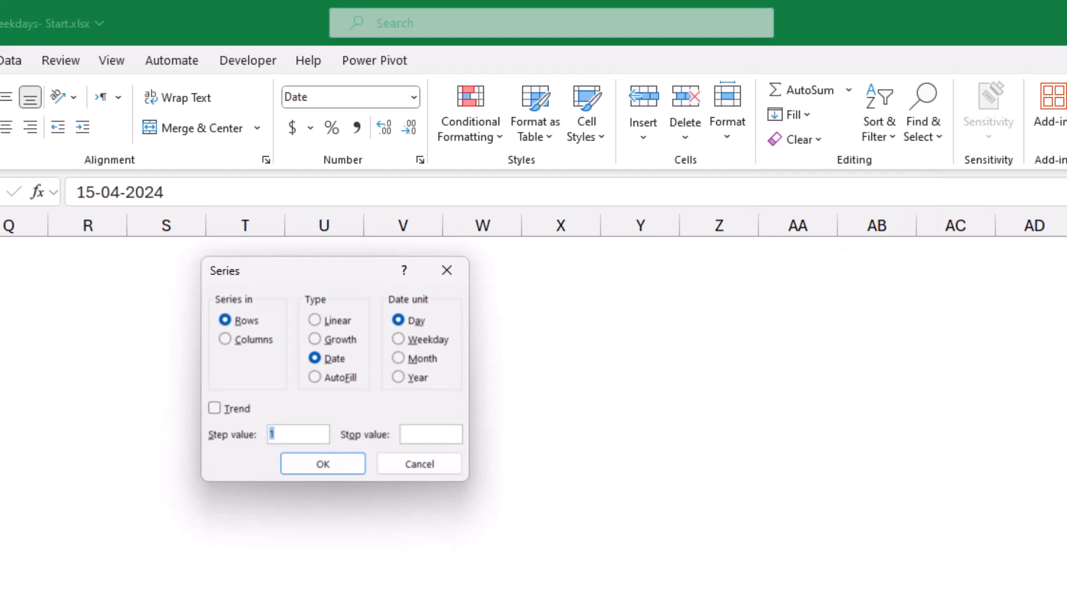
key("alt+c")
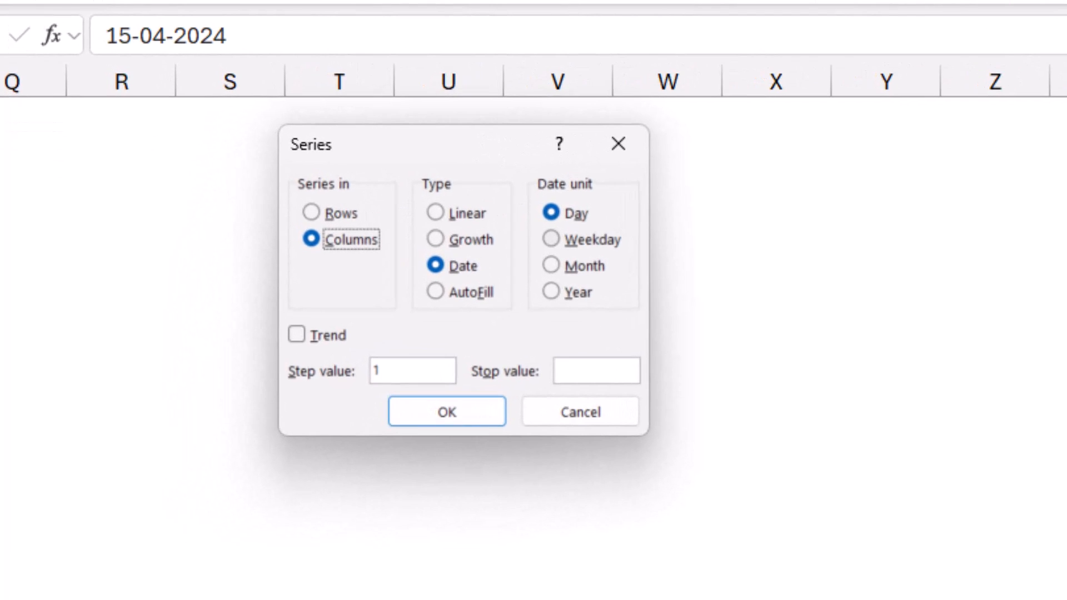
key("alt+w")
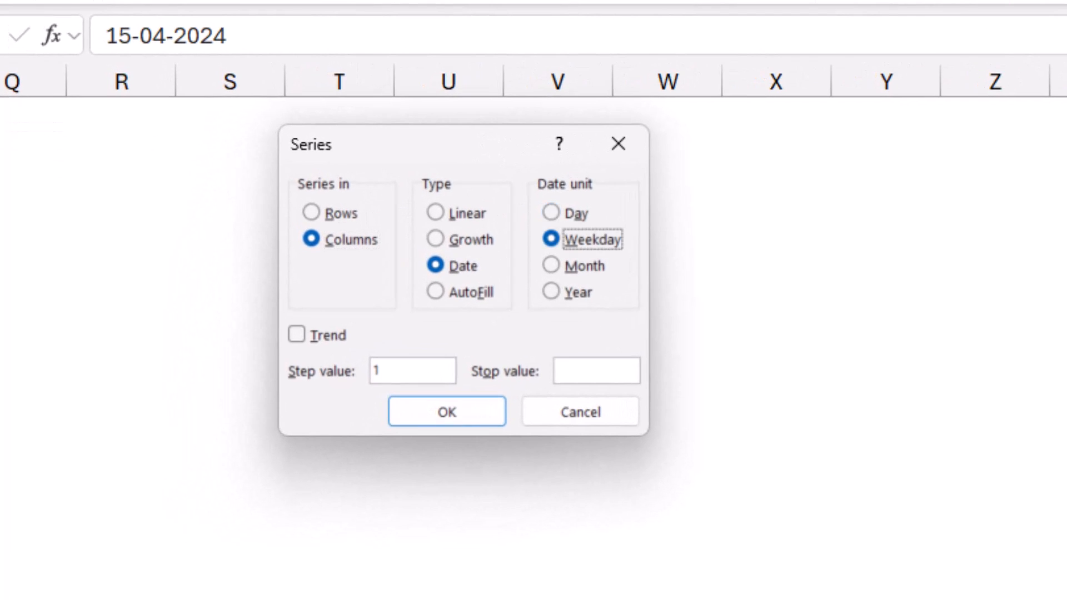
key("alt+o")
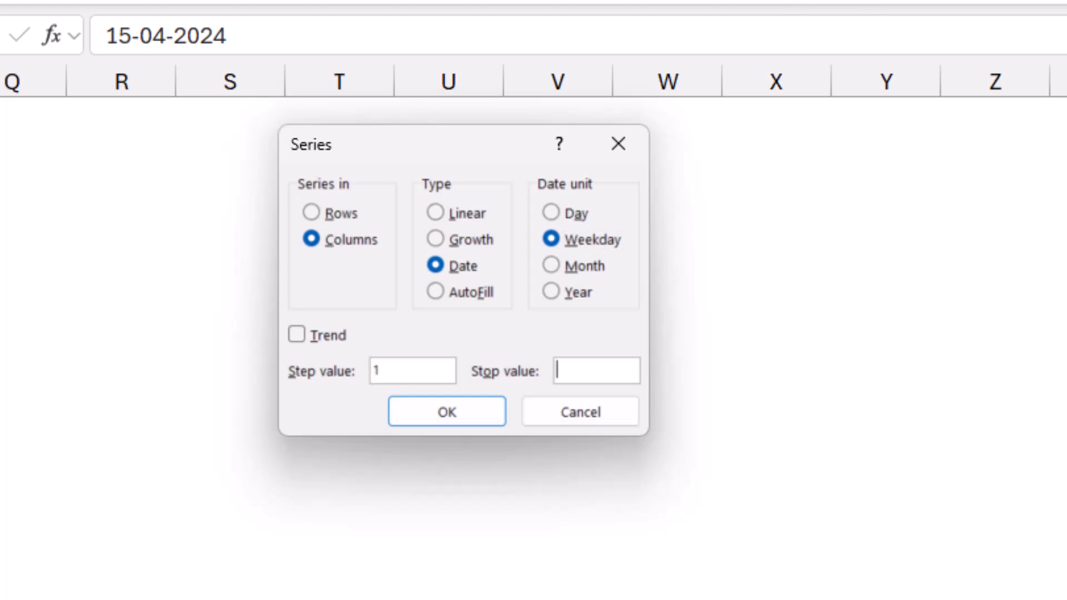
type("29/5/2024")
key("Return")
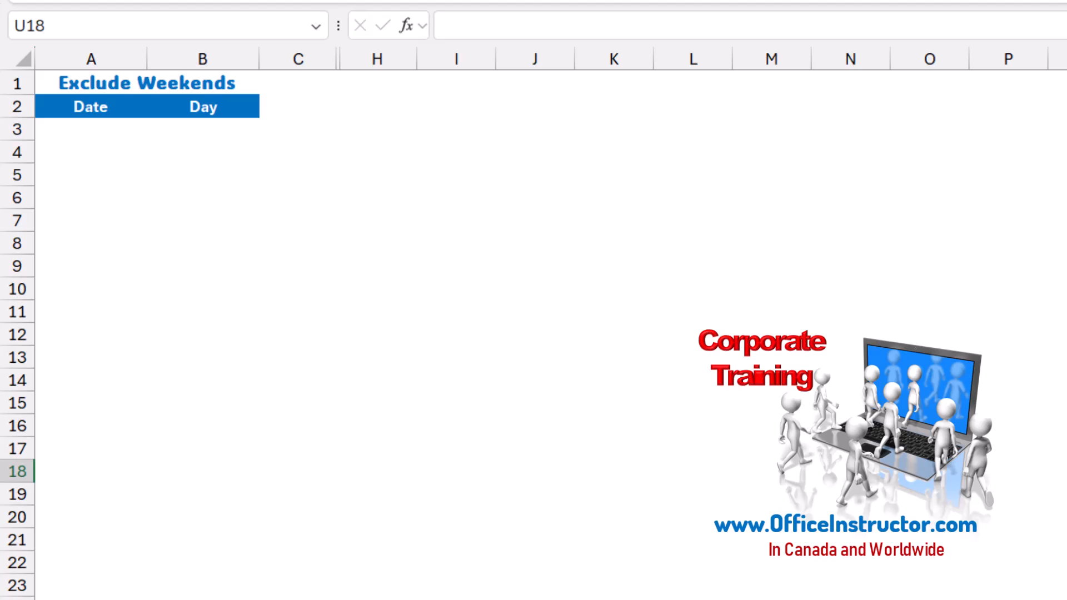
Enter the start date 15/4/2024 in A3 and extend consecutive dates down column A.
left_click(91, 128)
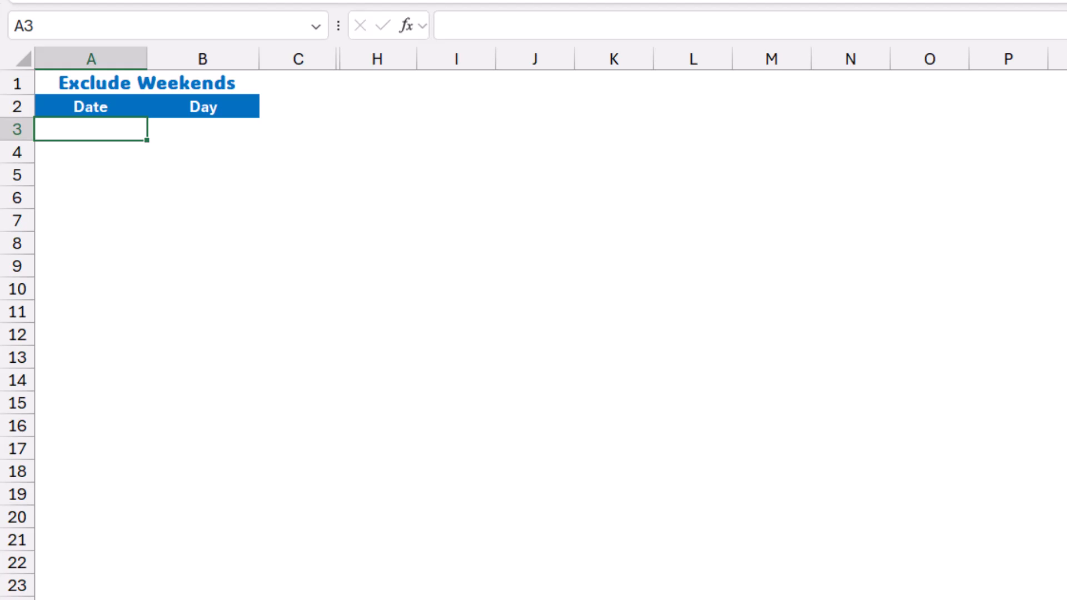
type("15/4/2024")
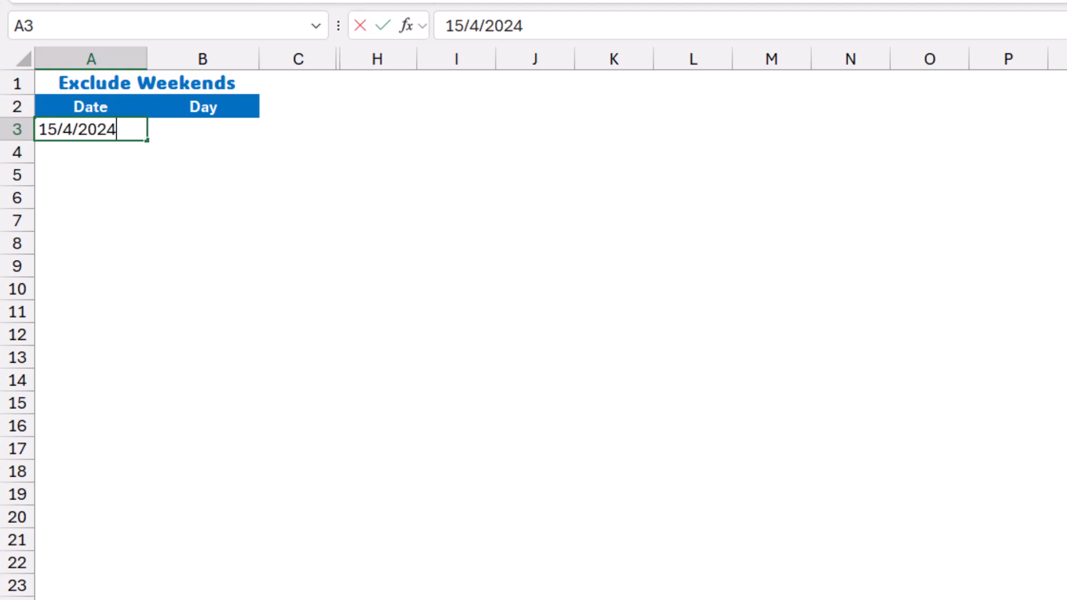
key("ctrl+Return")
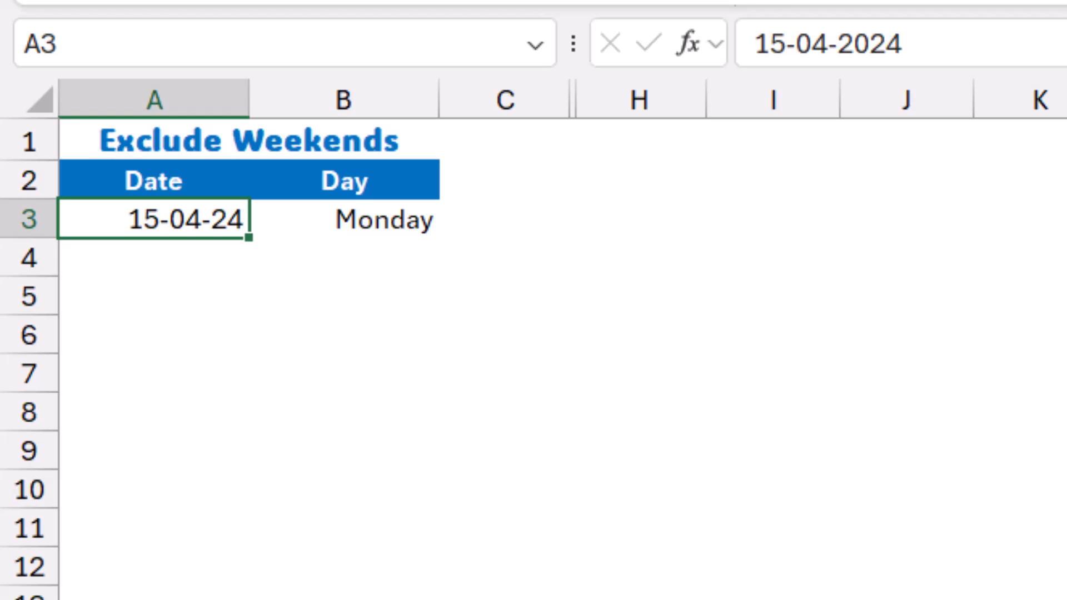
key("ctrl+shift+Down")
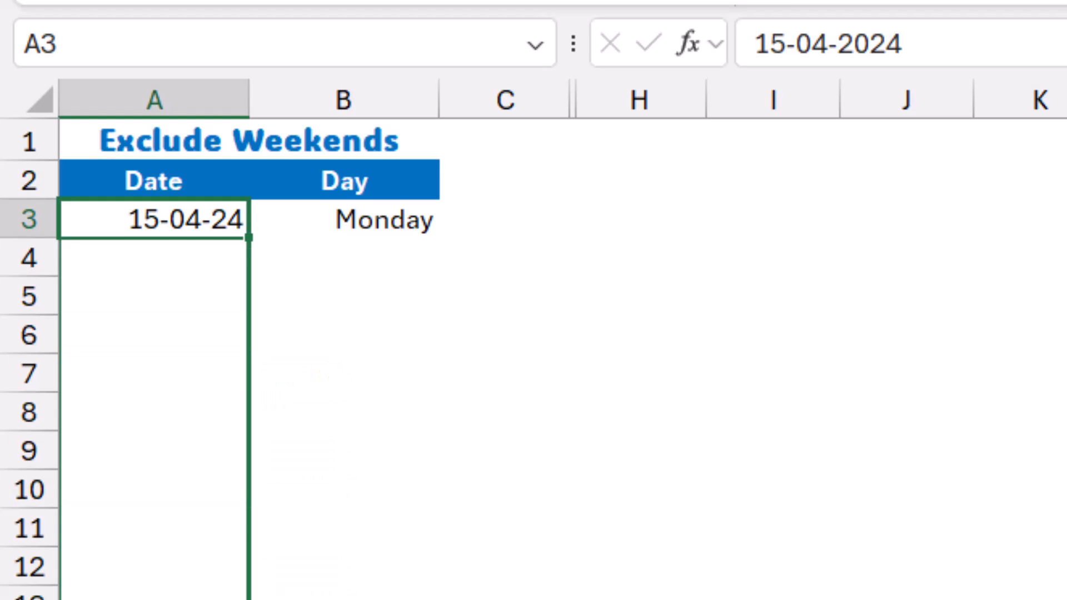
scroll(533, 356, "down", 2)
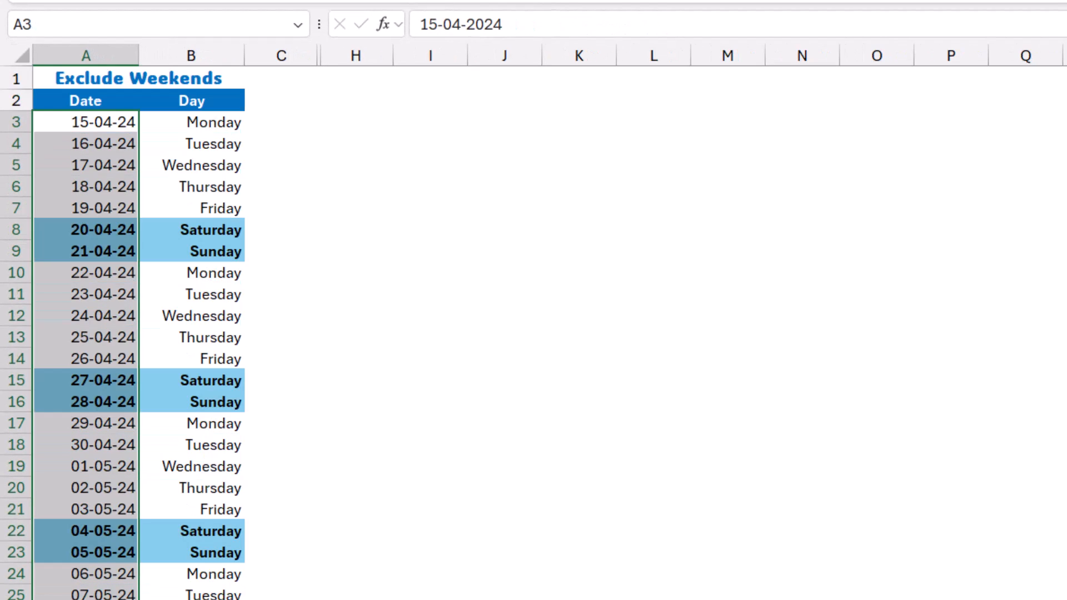
left_click(1066, 599)
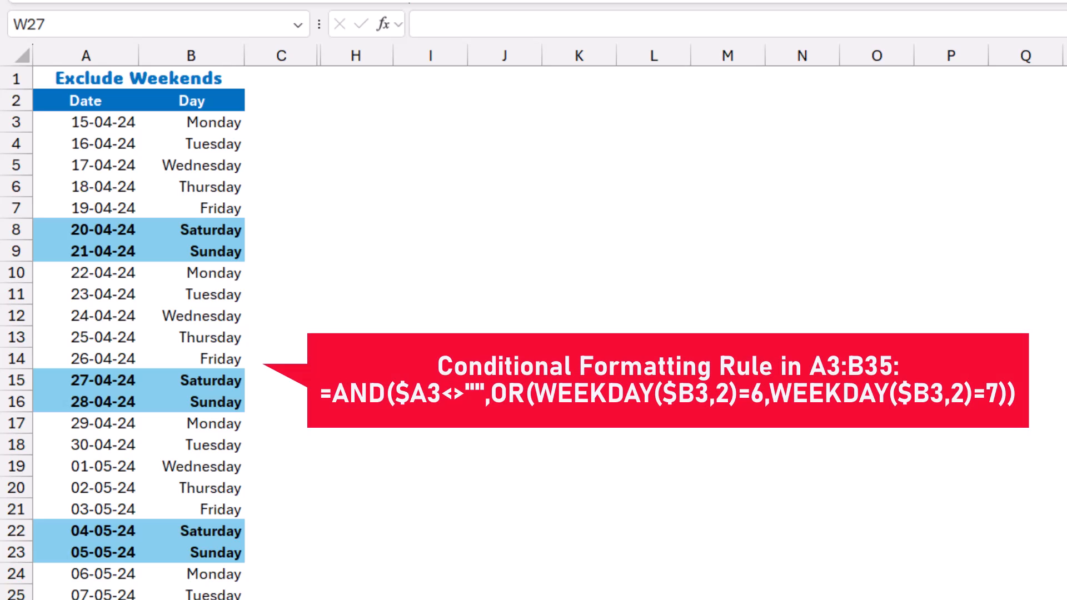
Refill the date list with Fill Weekdays from Auto Fill Options so weekends are skipped.
scroll(123, 333, "down", 3)
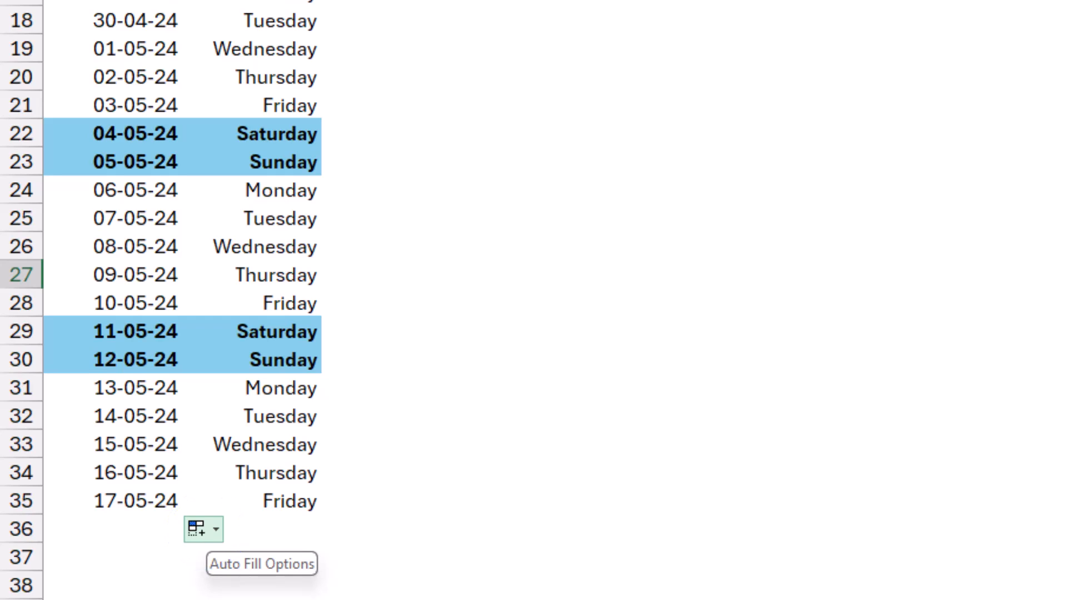
left_click(204, 529)
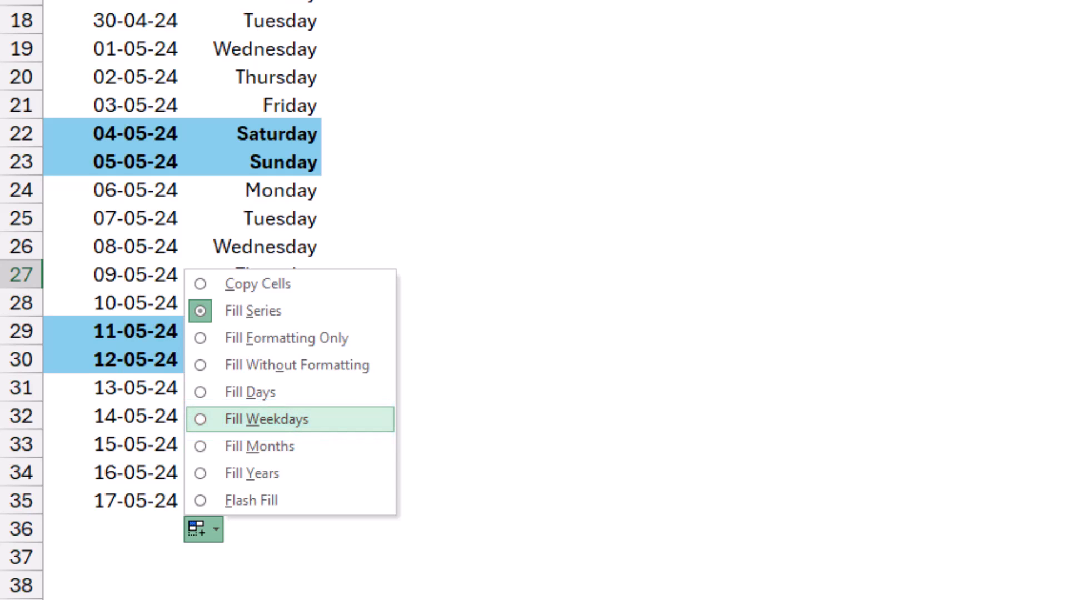
left_click(266, 419)
left_click(953, 275)
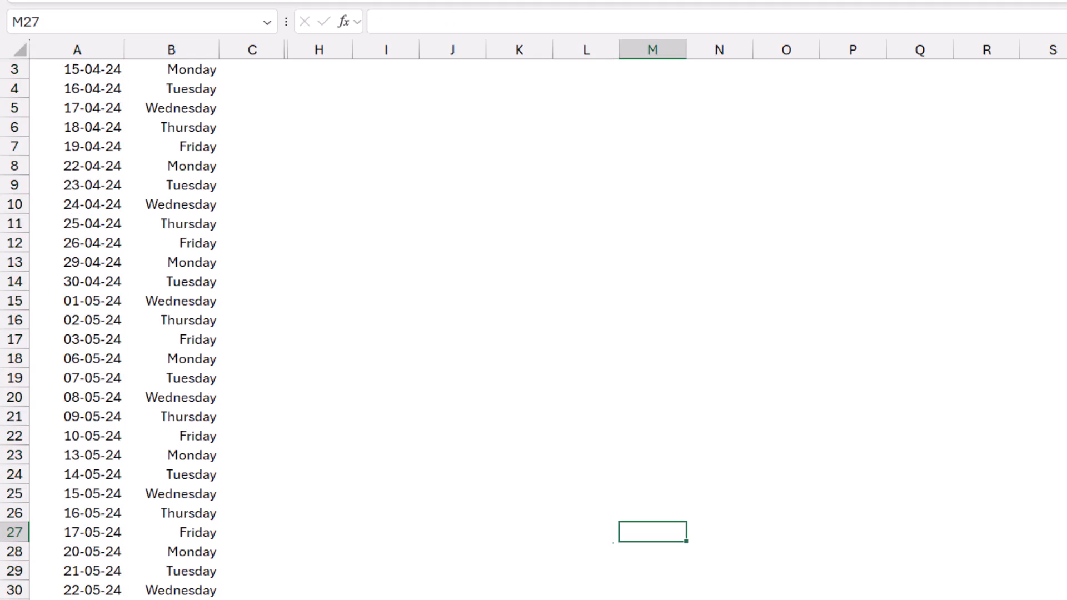
scroll(534, 322, "up", 1)
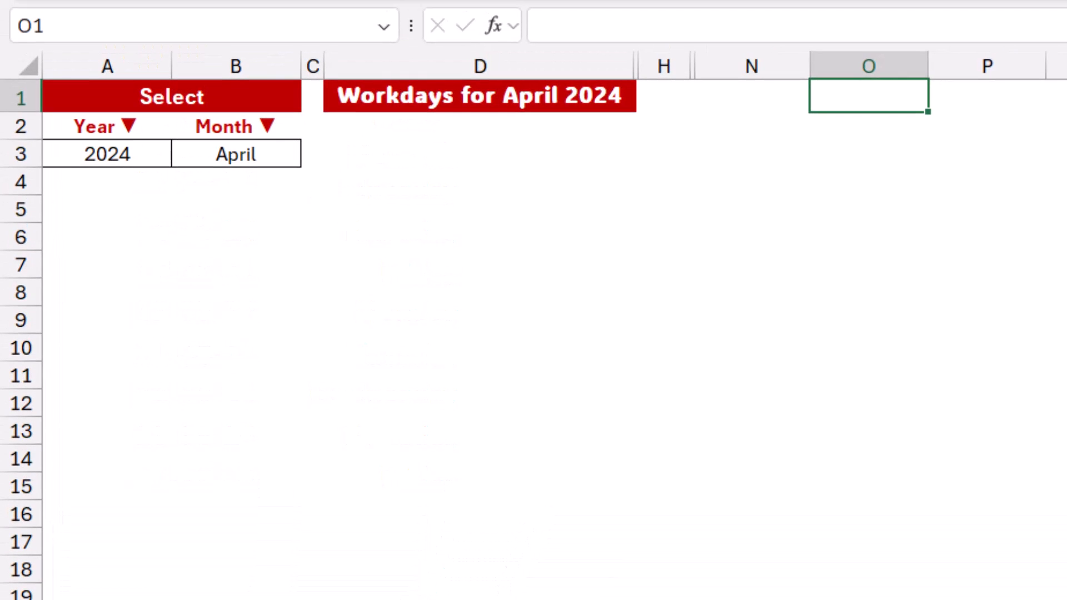
Keep 2024 as the year in A3 and April in B3, then inspect B4's XLOOKUP.
left_click(107, 154)
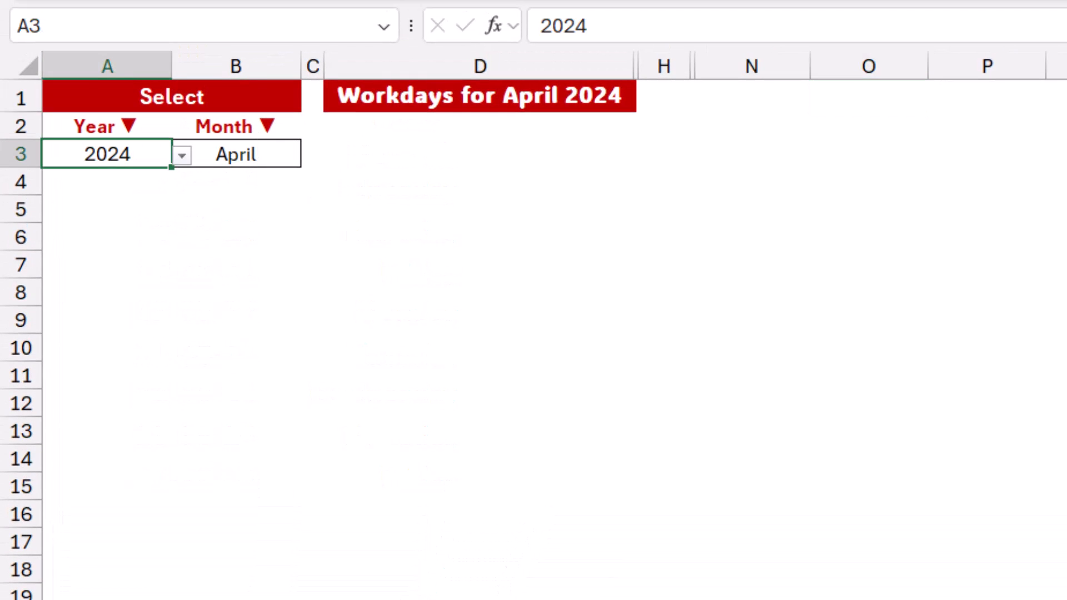
key("alt+Down")
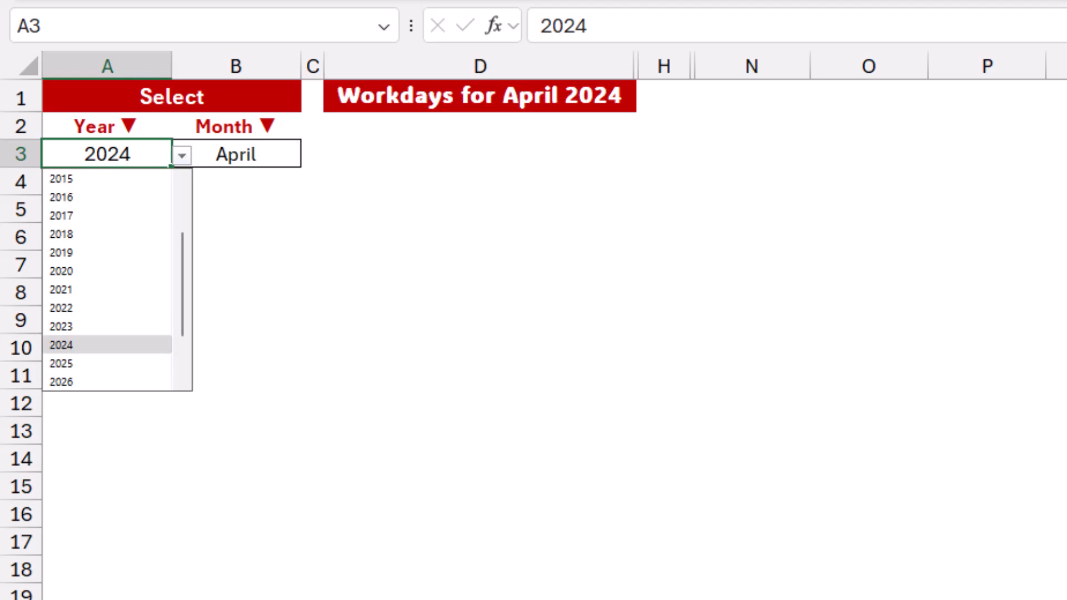
key("Escape")
left_click(236, 154)
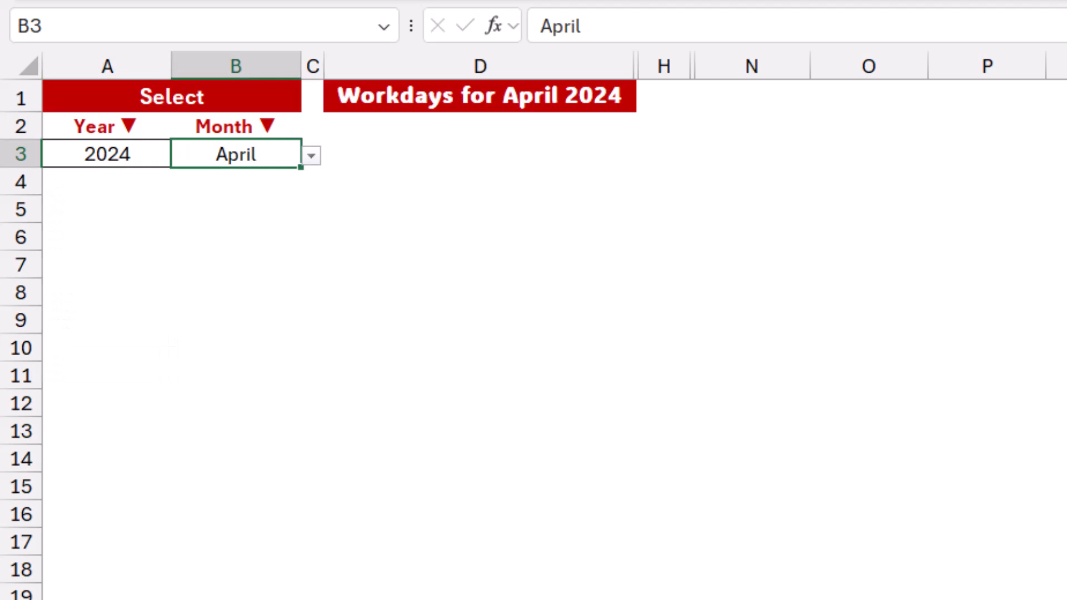
key("alt+Down")
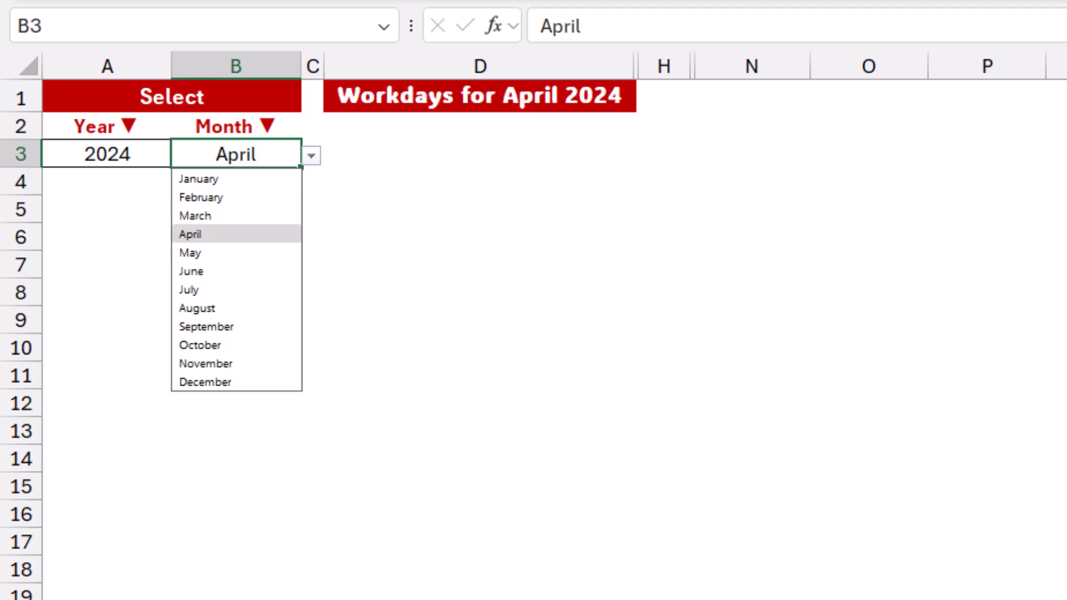
key("Escape")
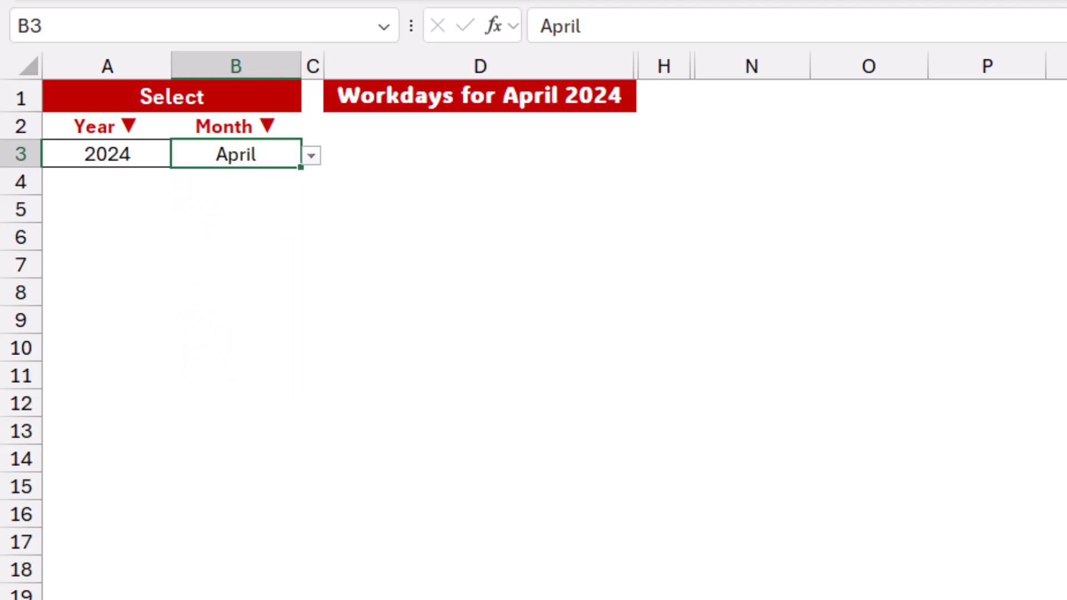
key("Down")
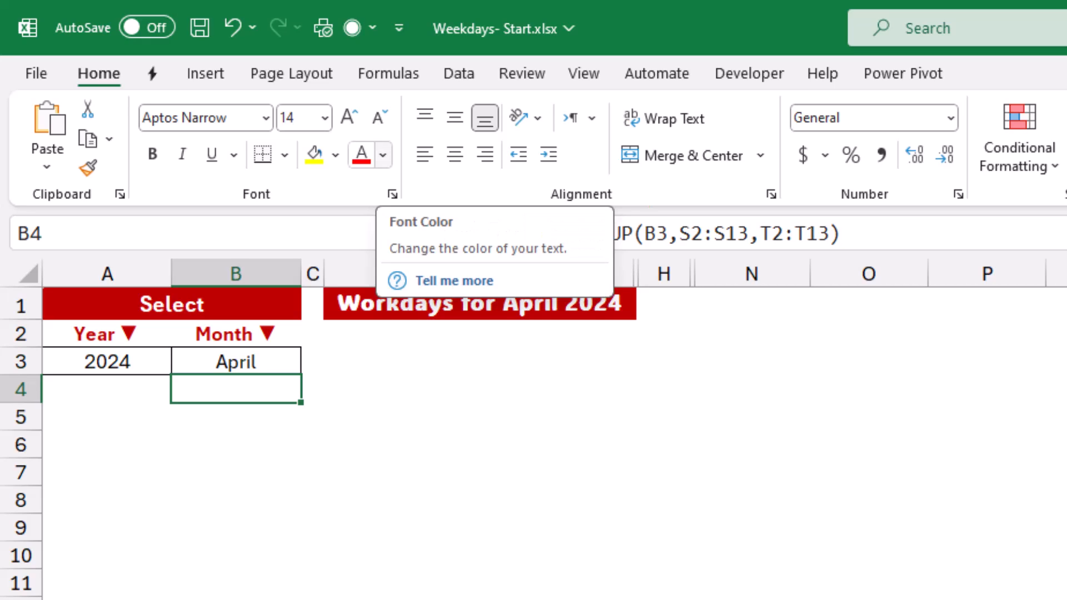
left_click(383, 155)
left_click(397, 236)
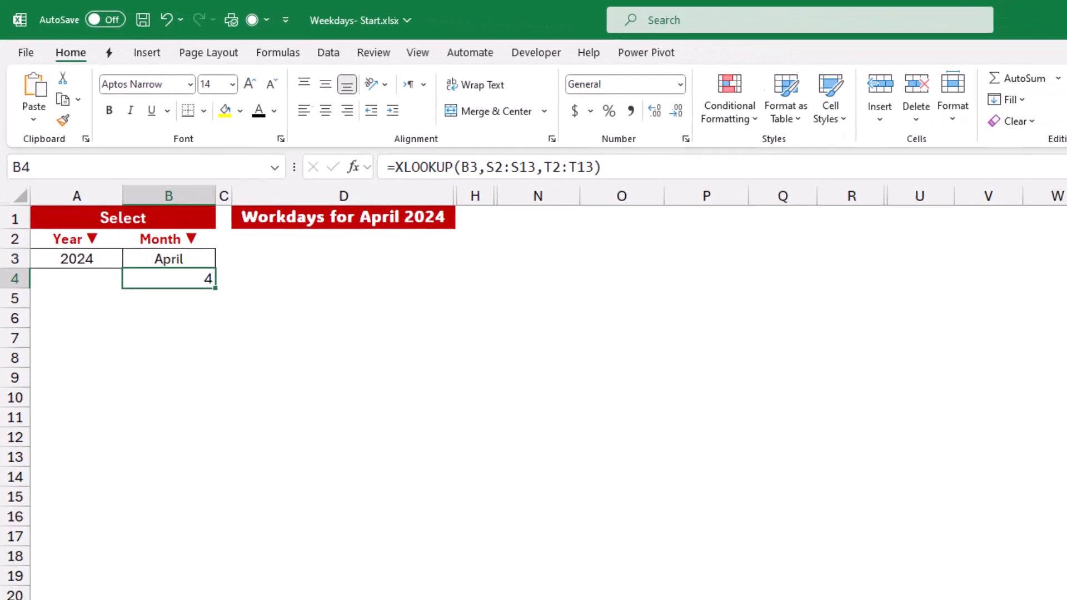
left_click_drag(810, 186, 874, 186)
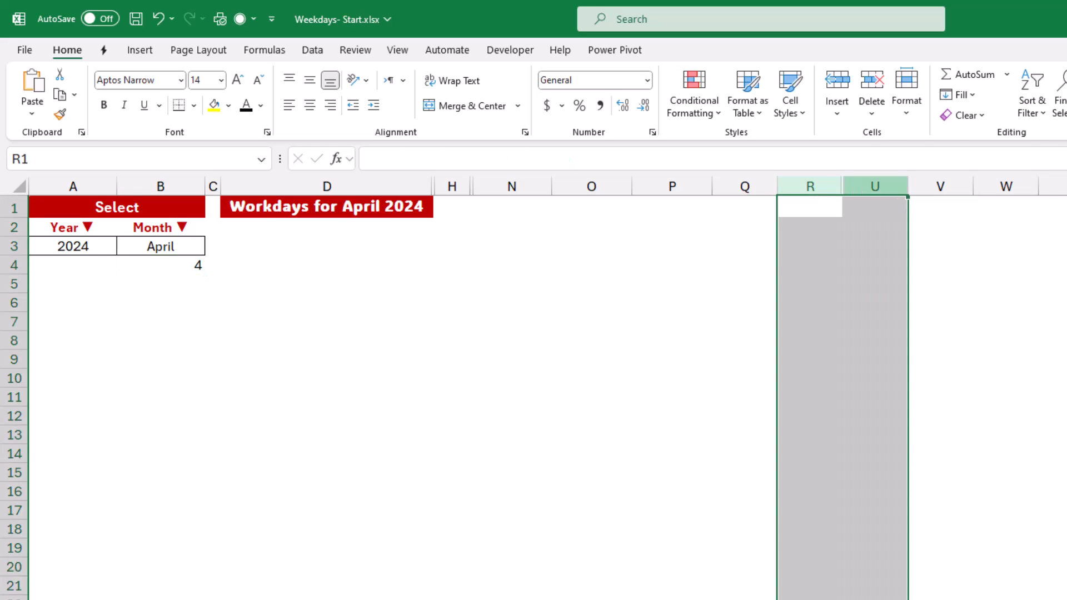
right_click(872, 186)
left_click(915, 473)
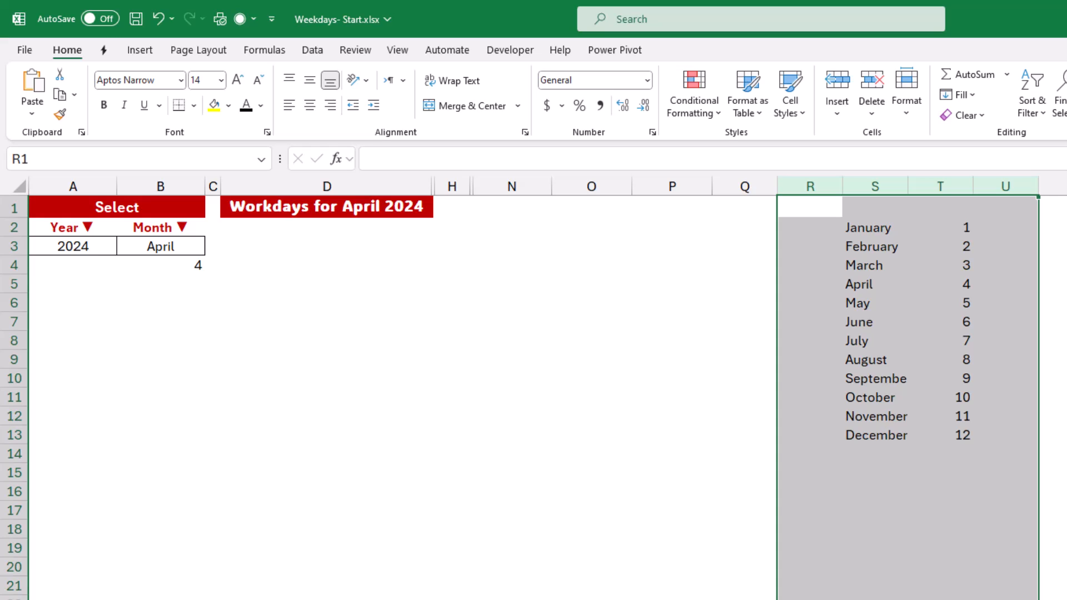
key("ctrl+z")
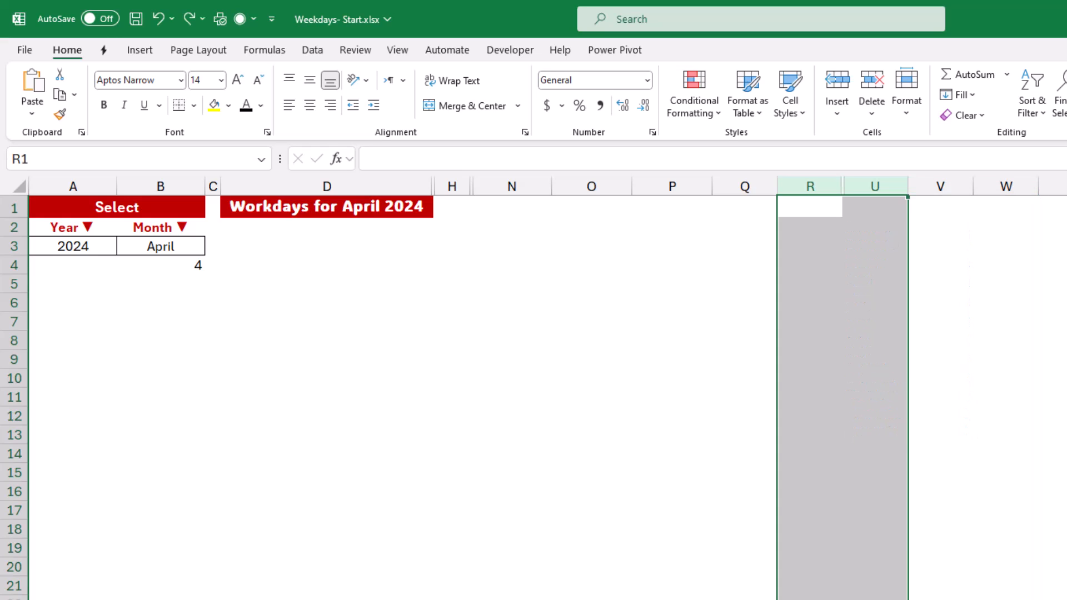
left_click(160, 265)
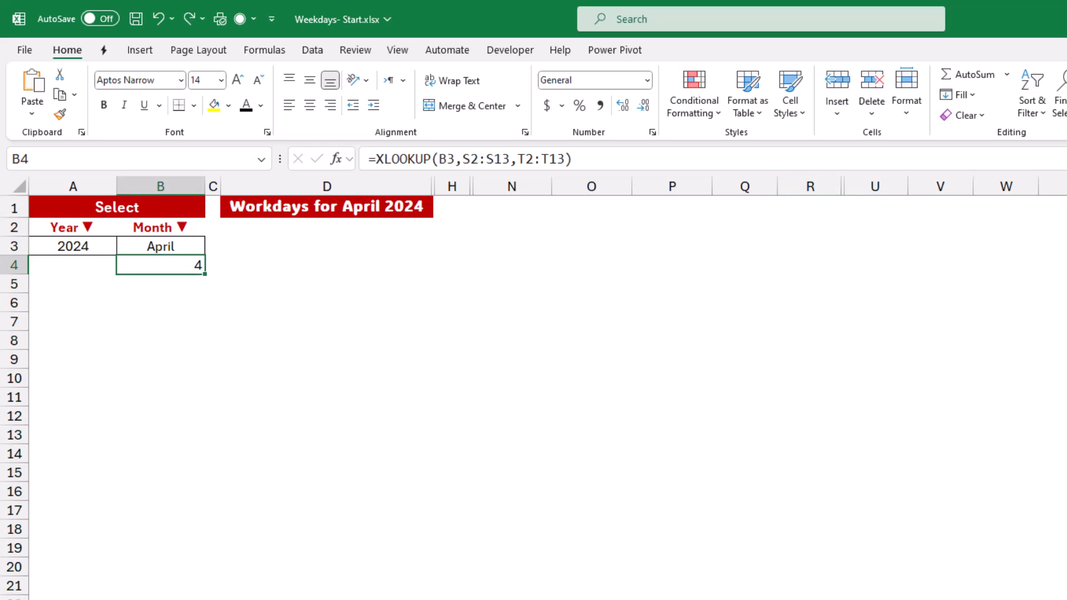
left_click(261, 106)
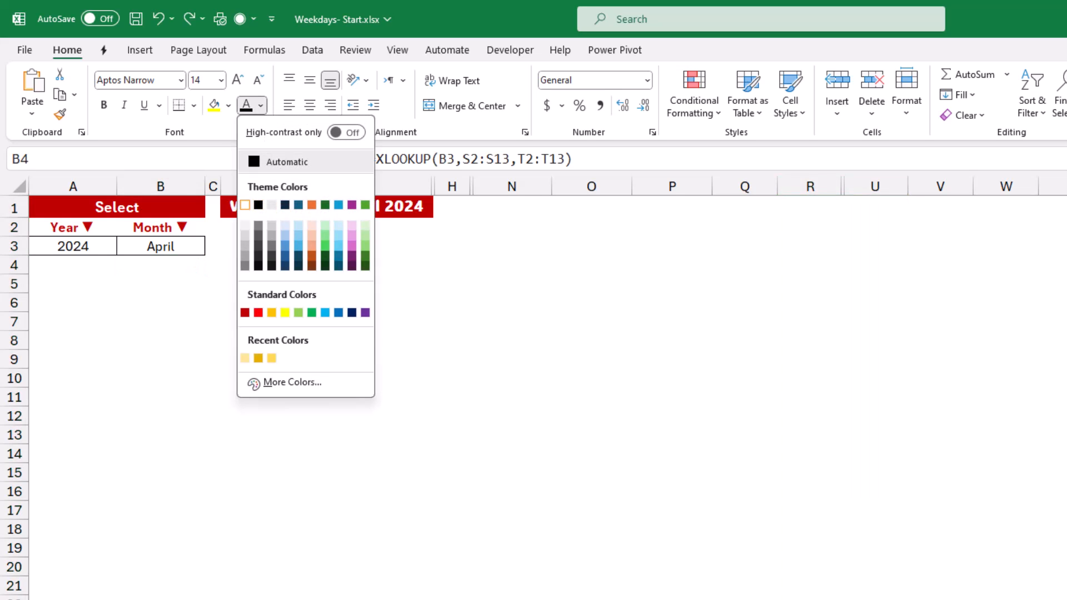
left_click(244, 205)
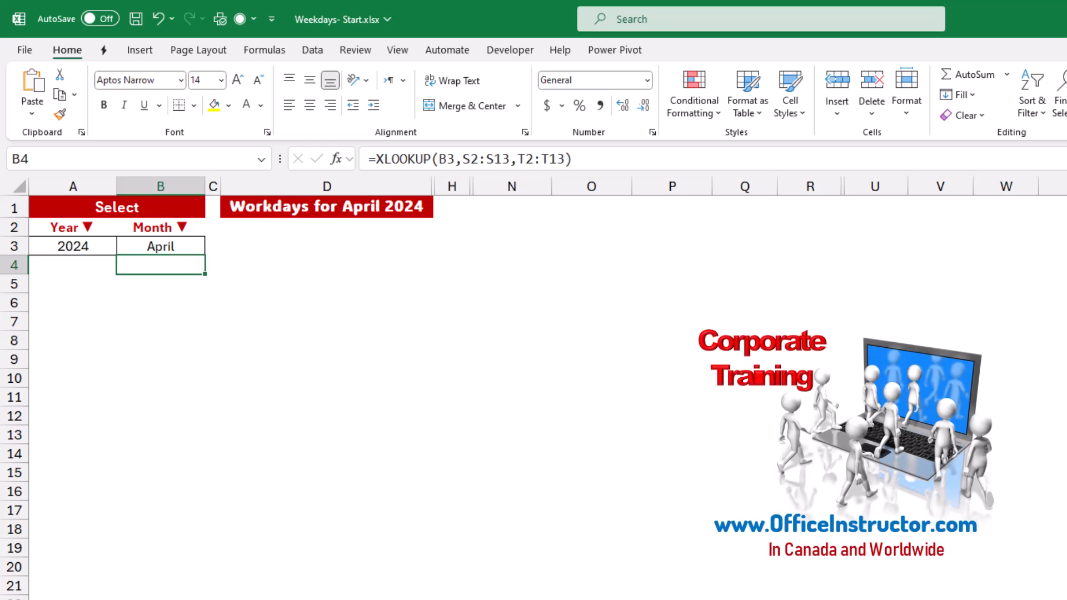
left_click(511, 207)
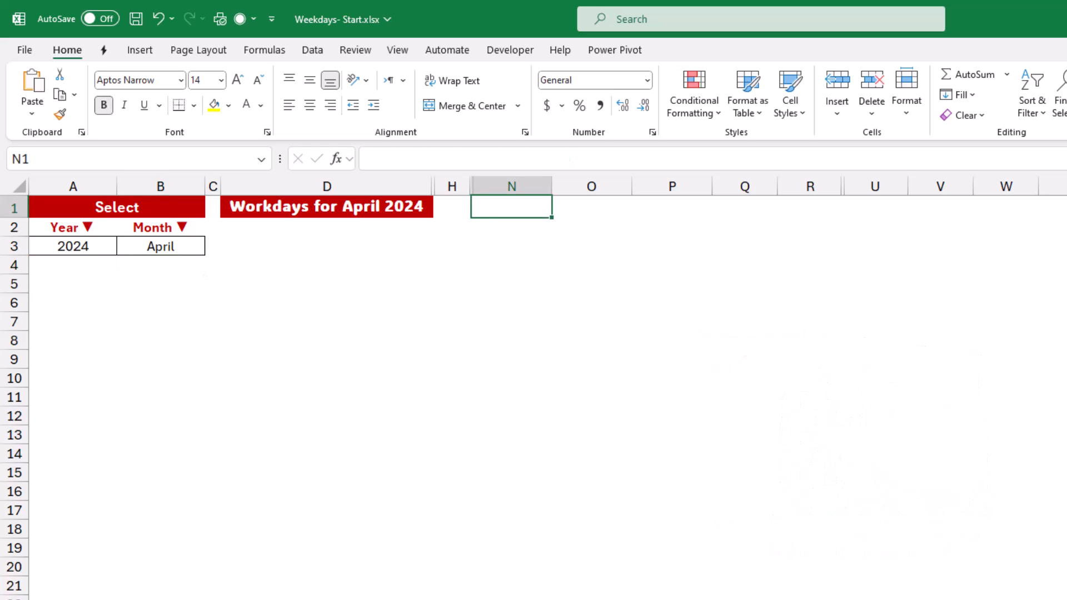
Enter =DATE(A3,B4,1) in N1 and date-format it to show 01-Apr-24.
type("=date")
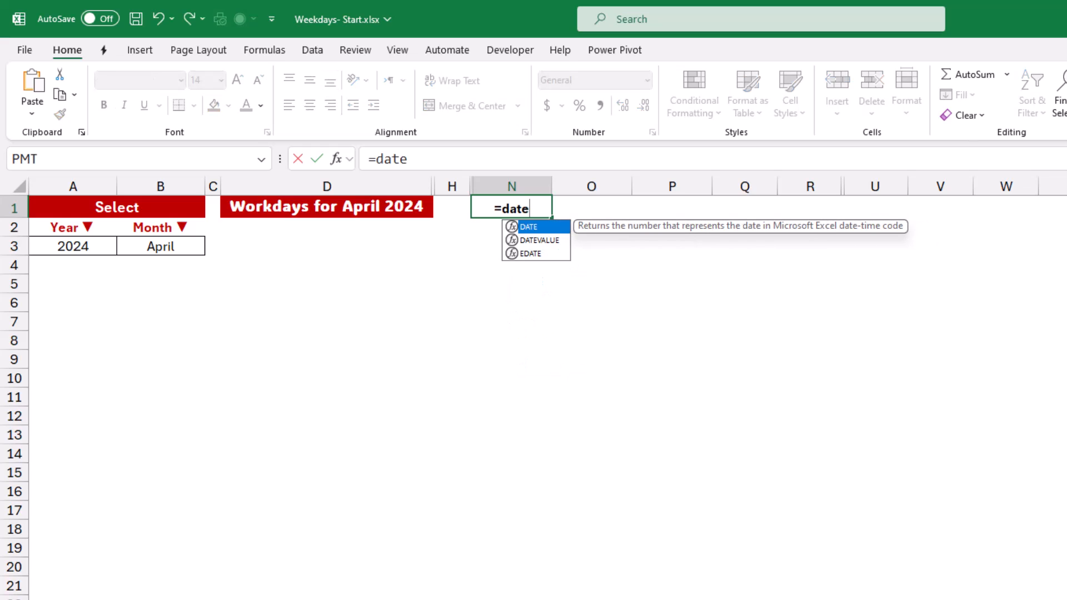
key("Tab")
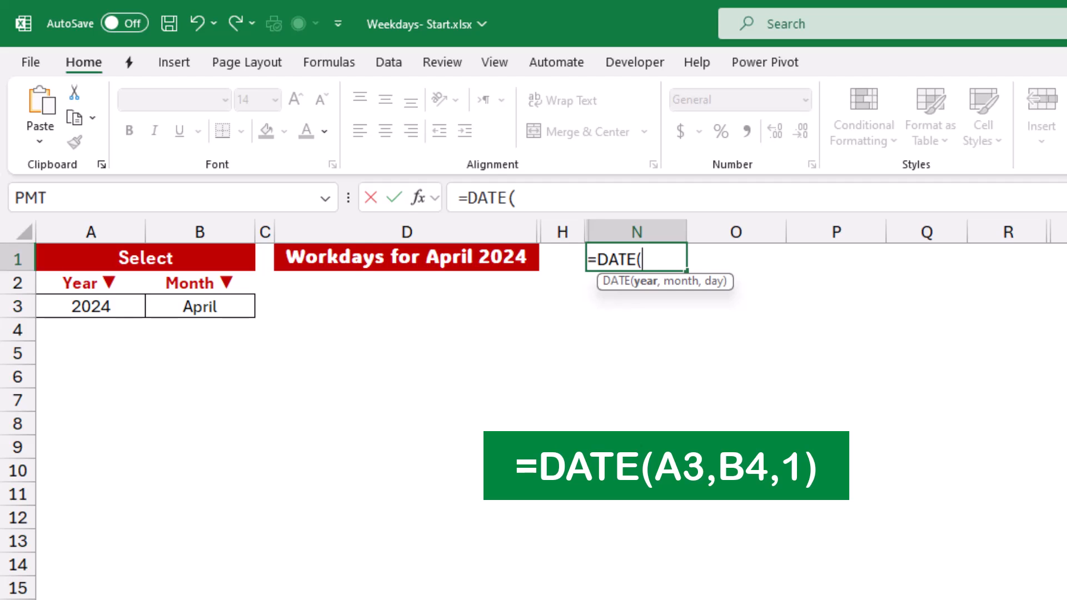
left_click(90, 306)
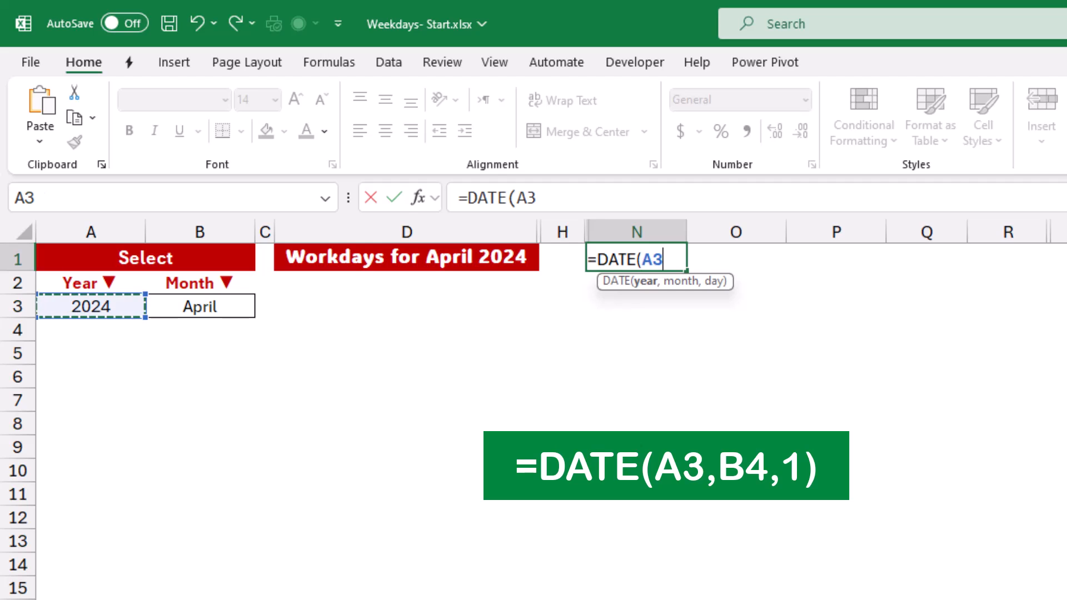
type(",")
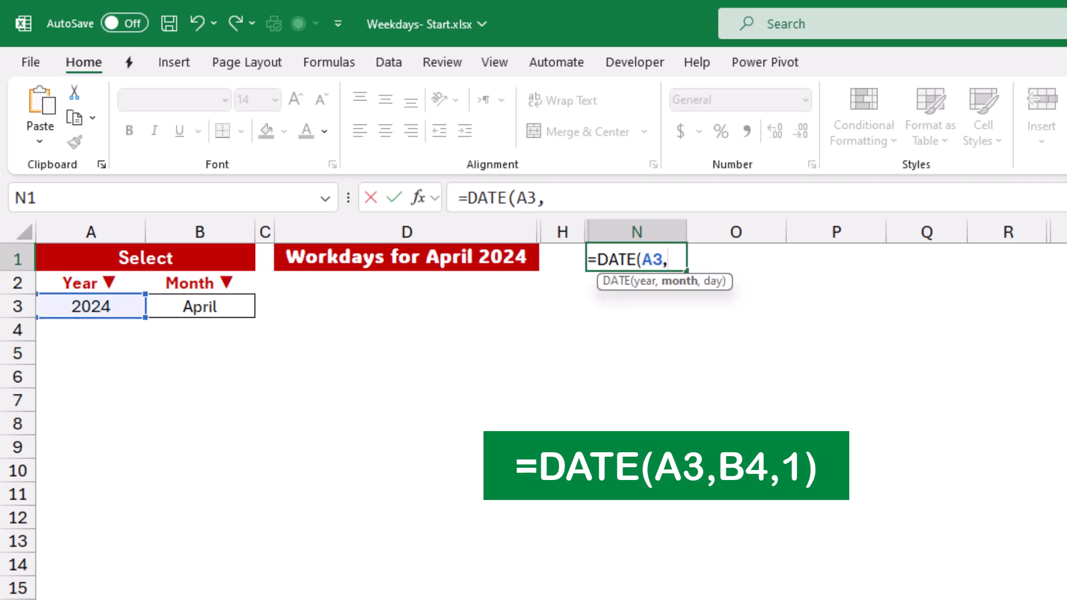
left_click(200, 330)
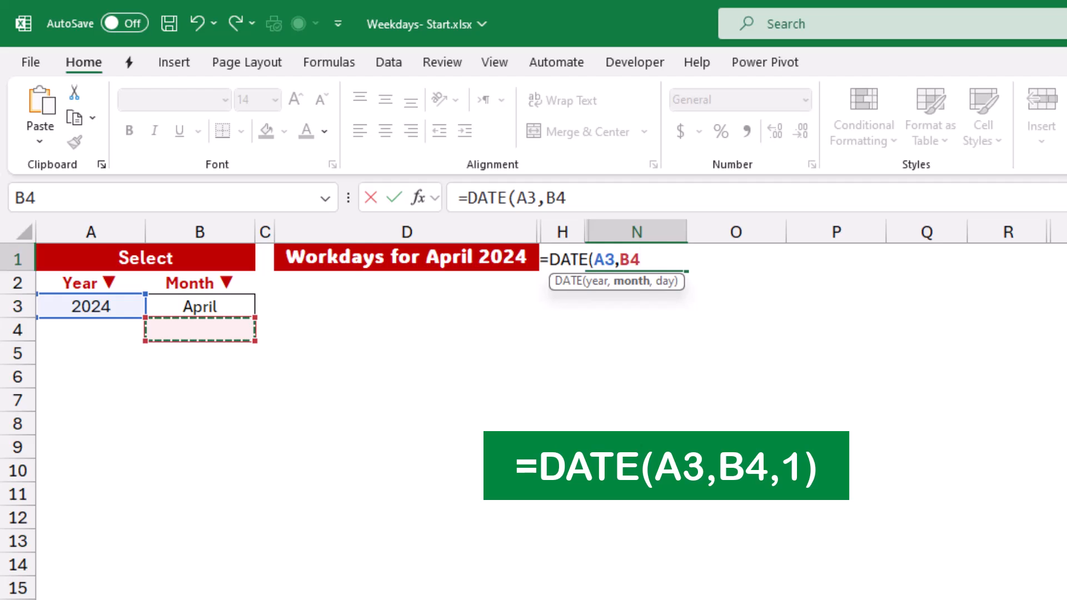
type(",")
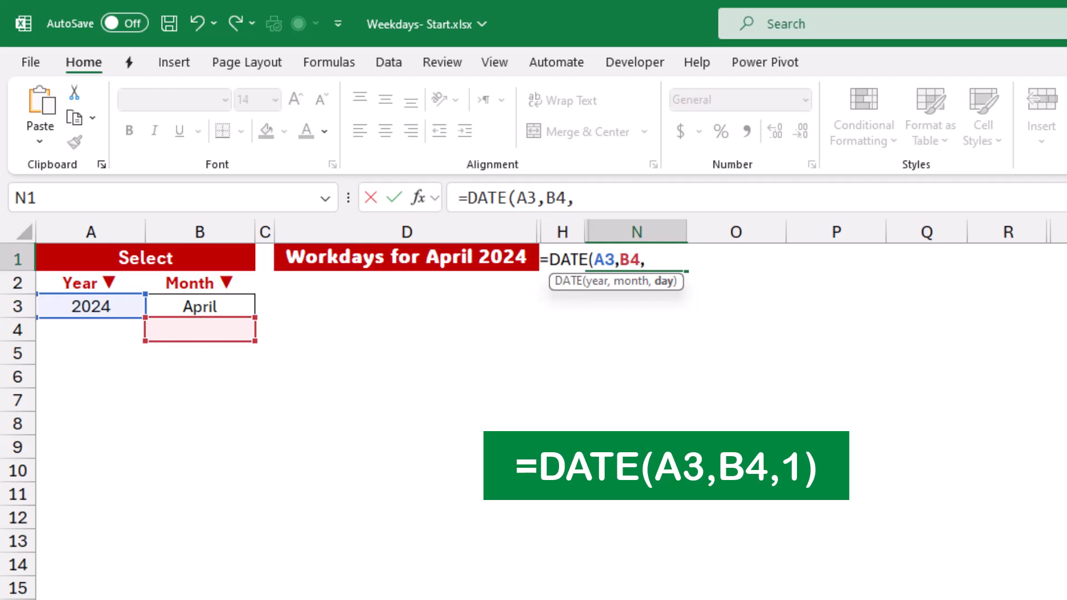
type("1)")
key("Return")
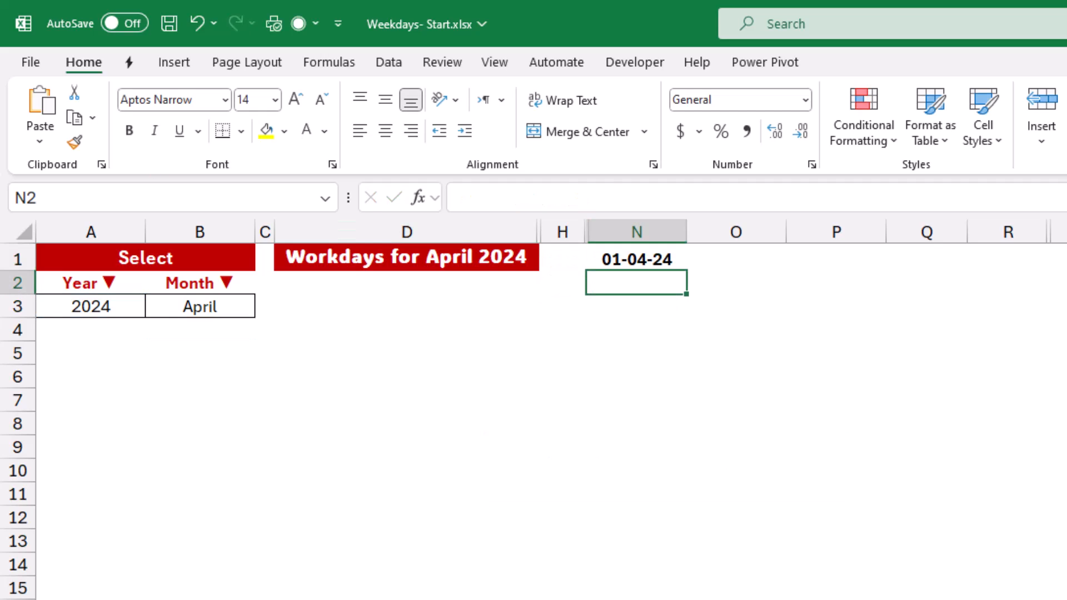
left_click(636, 259)
key("ctrl+shift+3")
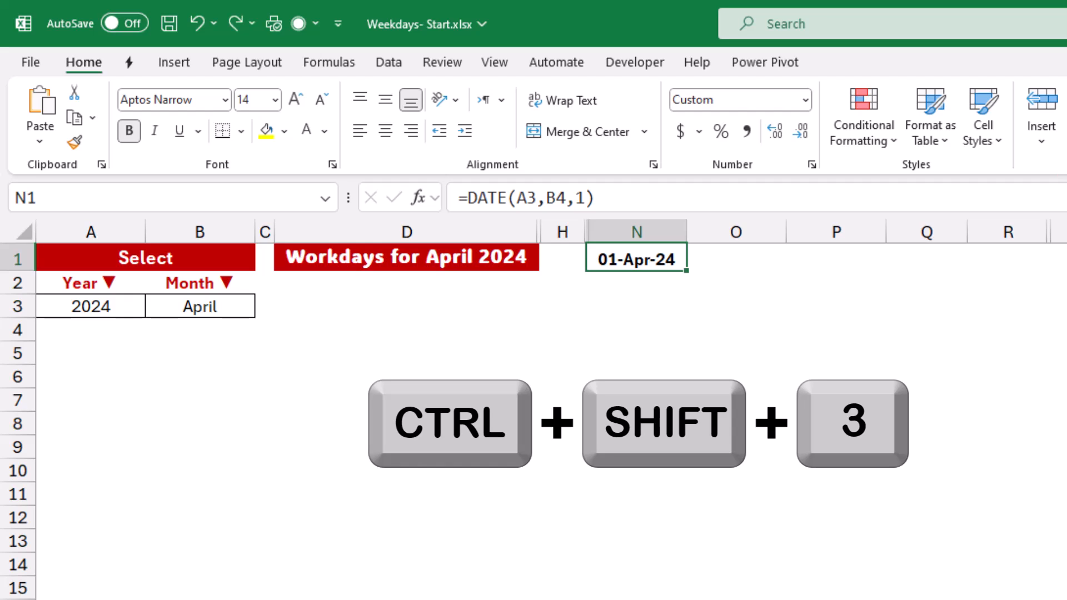
left_click(736, 259)
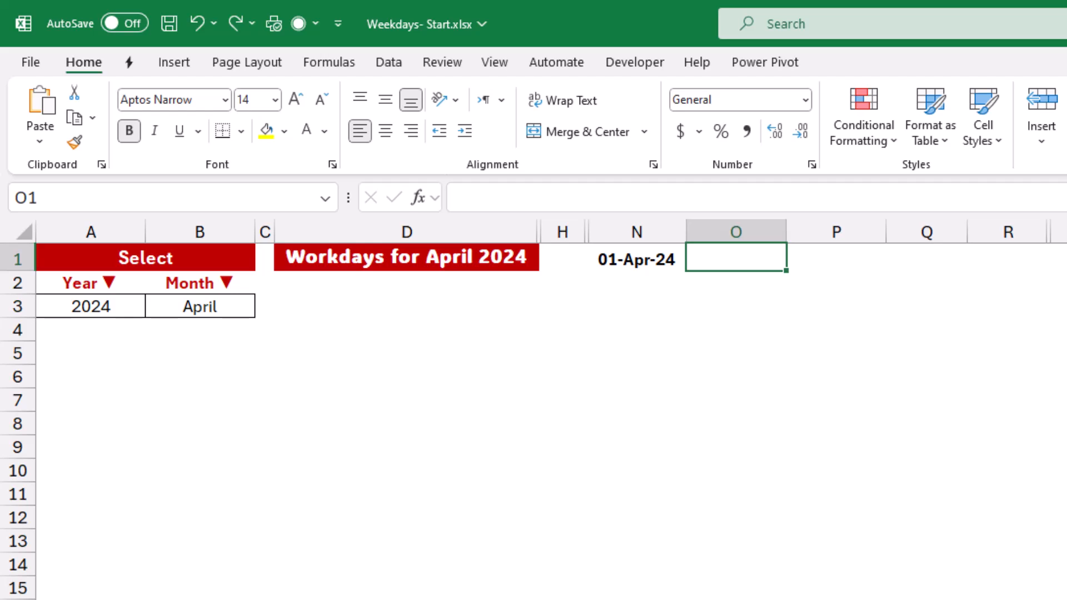
Enter =SEQUENCE(25) in O1 so the numbers 1 to 25 spill down column O.
type("=s")
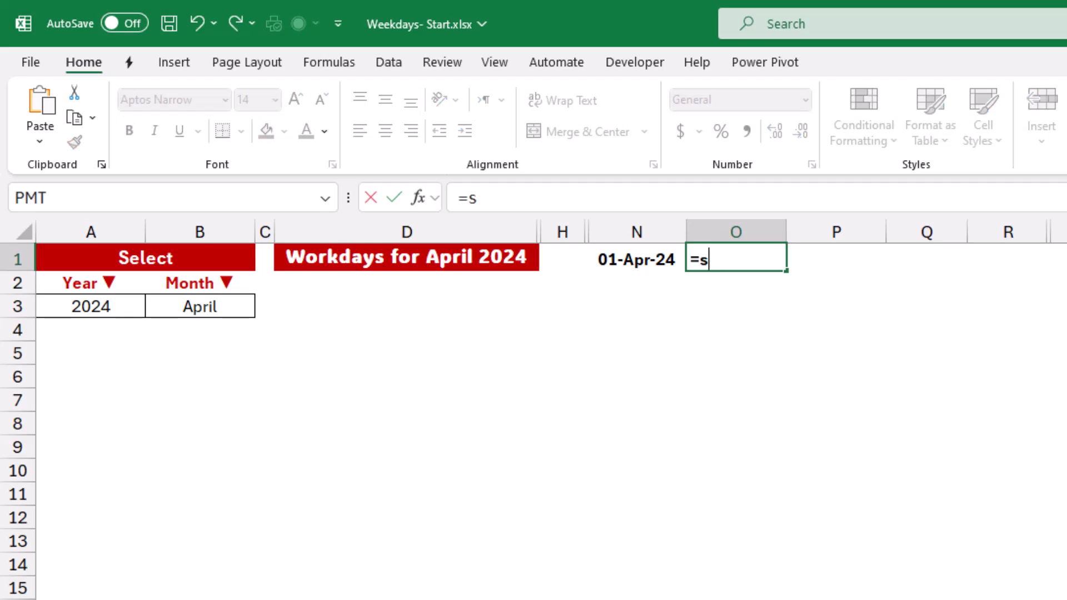
type("equence")
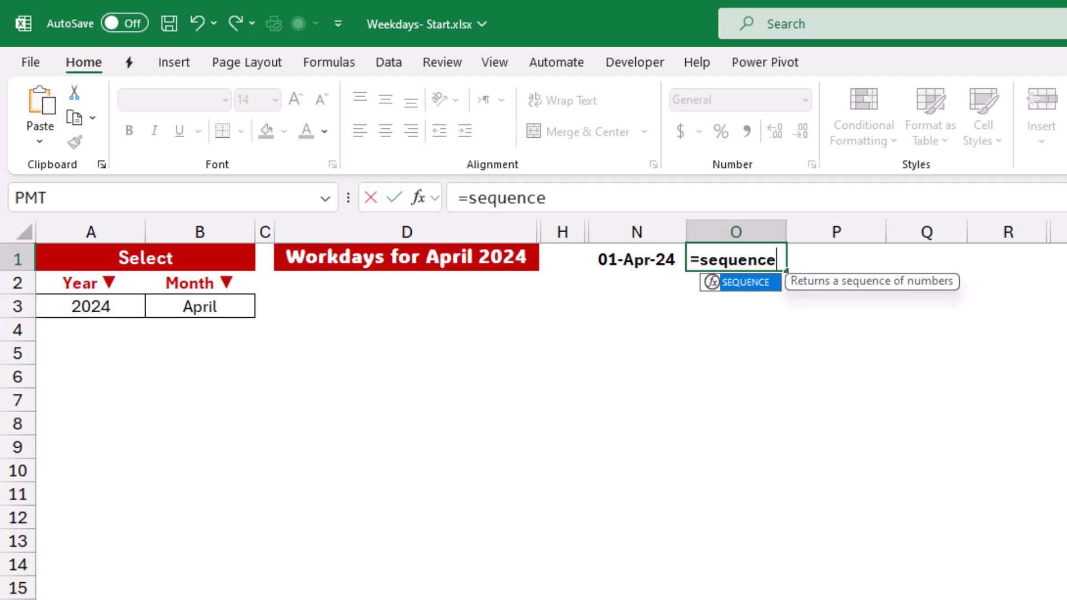
key("Tab")
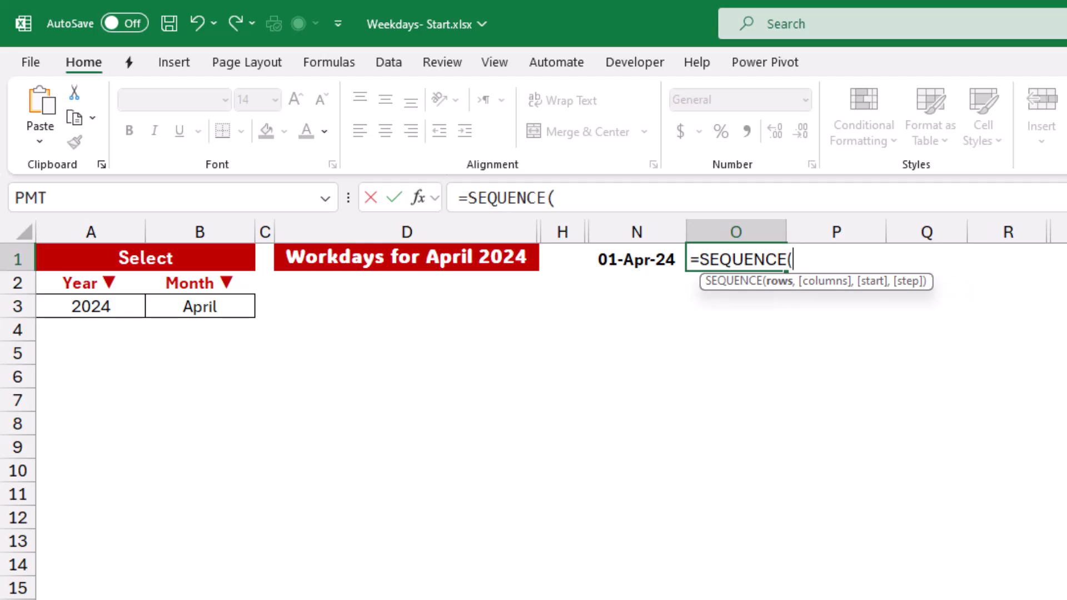
type("25)")
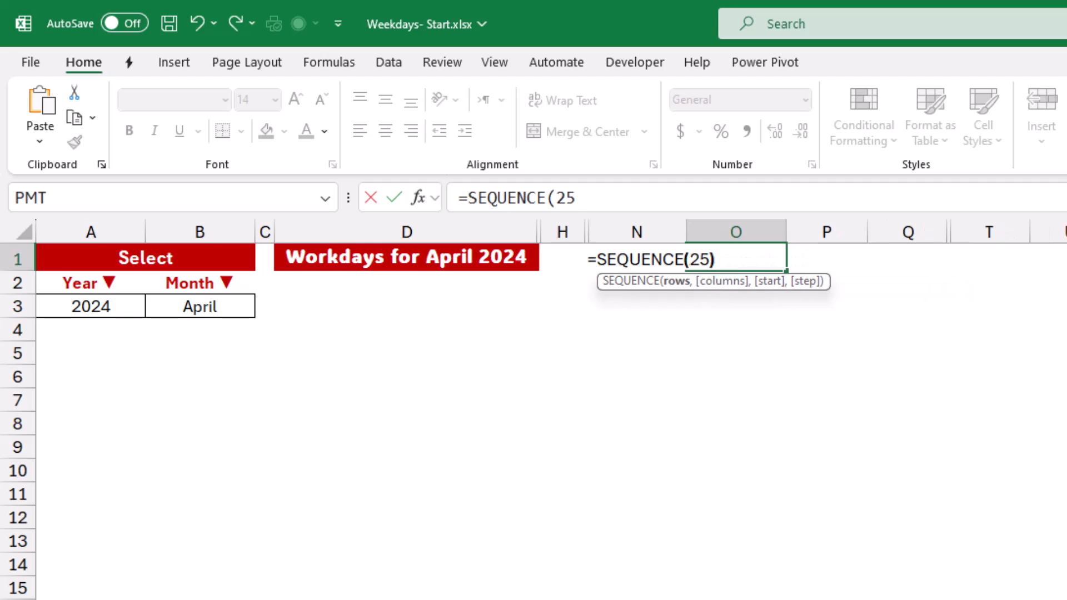
key("Return")
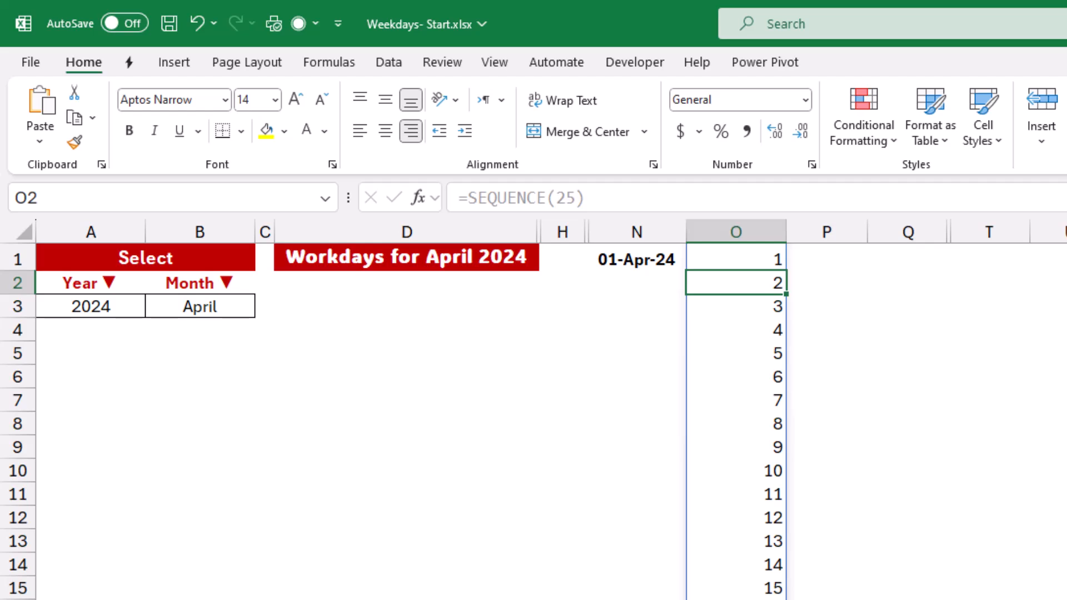
left_click(636, 259)
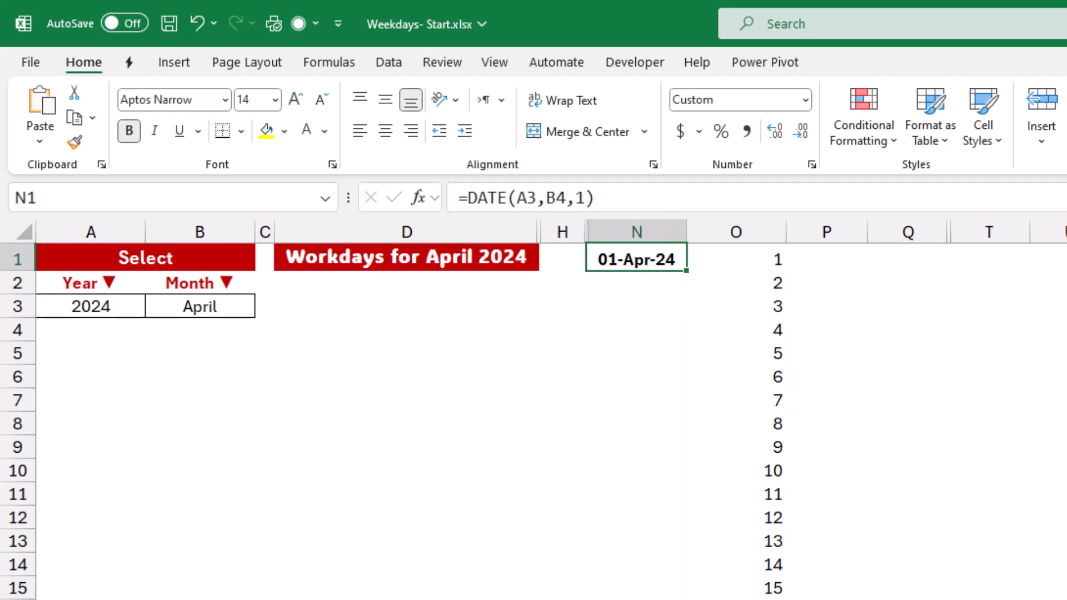
Change N1's DATE day argument to 0, giving 31-Mar-24, then select helper cells N1:O1.
key("F2")
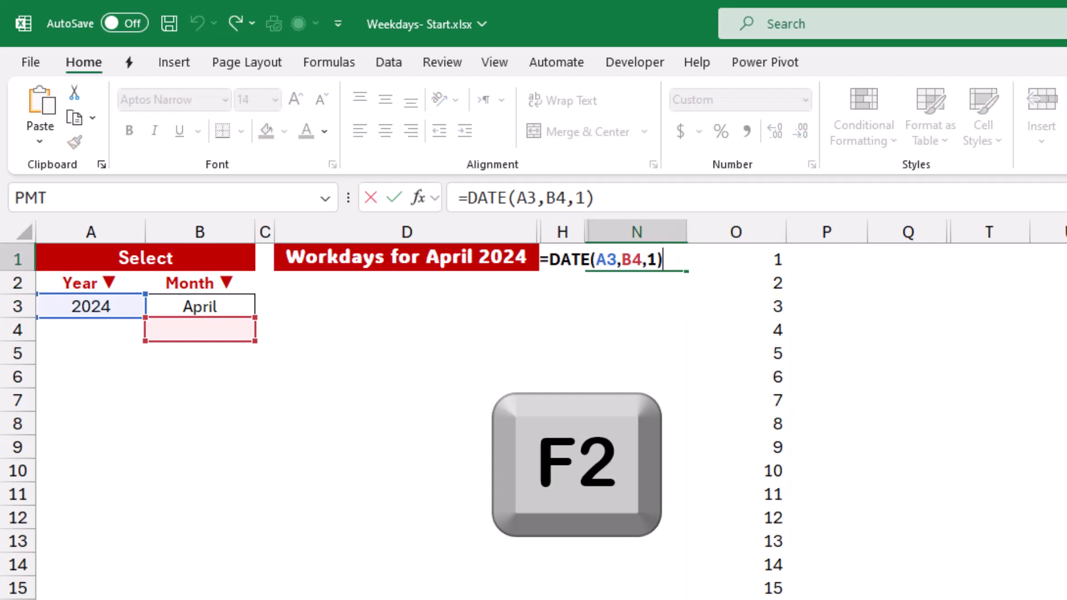
double_click(652, 259)
type("0")
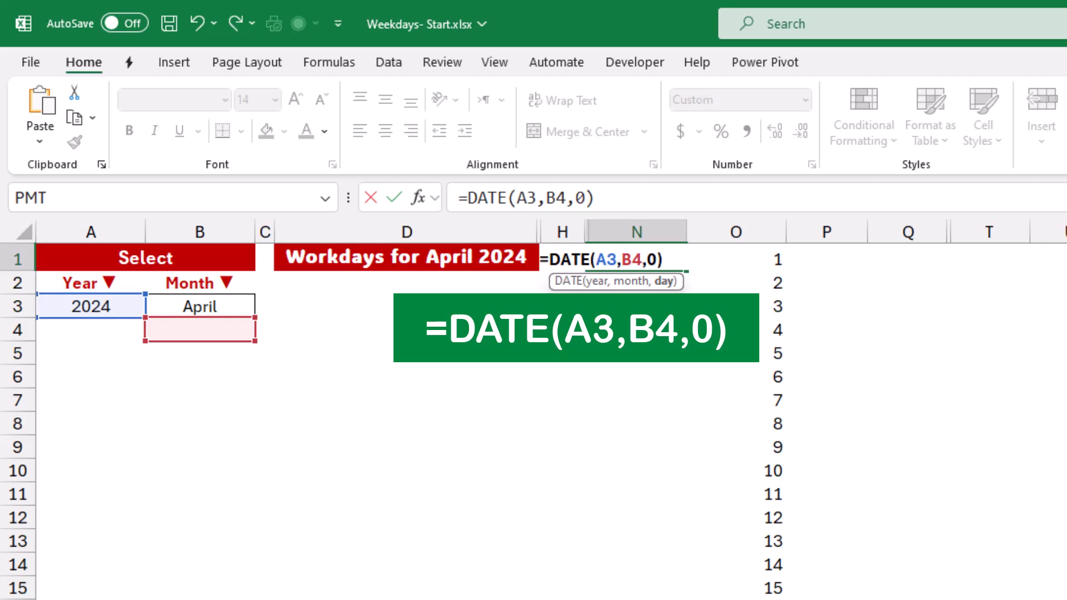
key("Return")
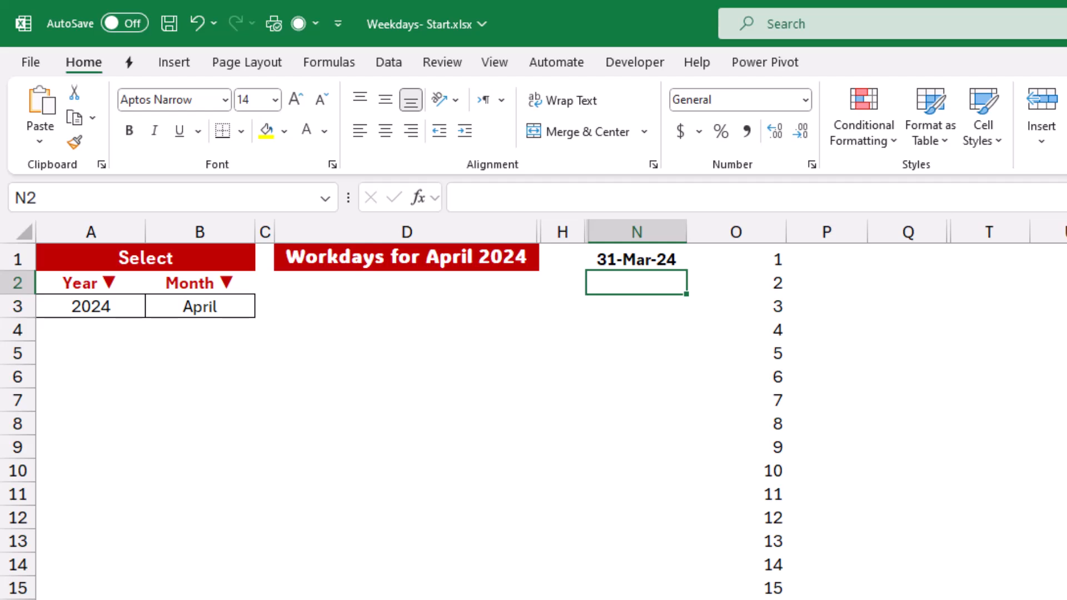
left_click(636, 259)
left_click(736, 259, "shift")
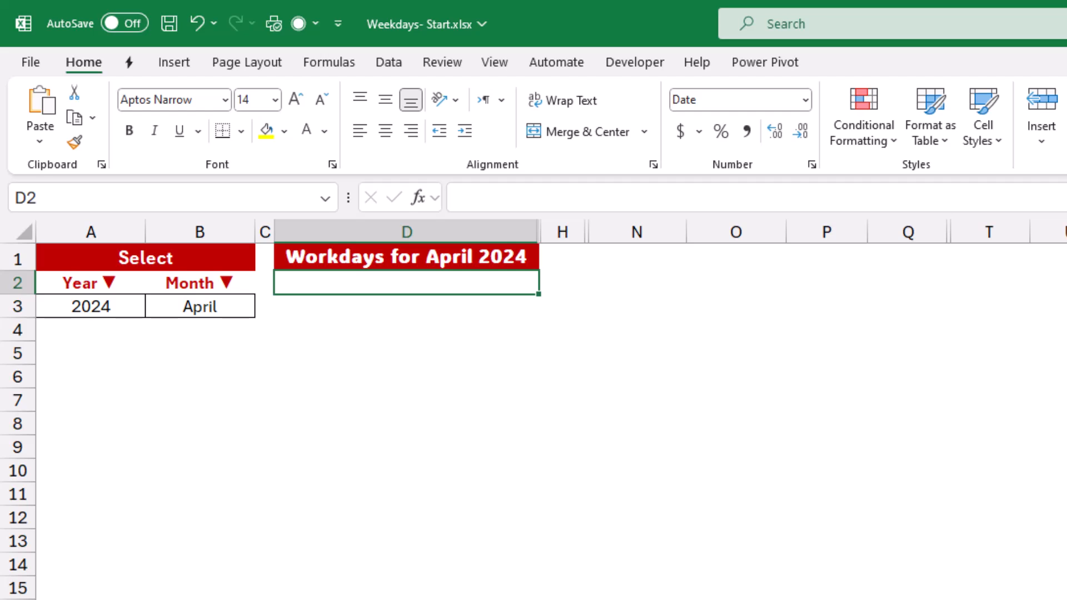
Enter =WORKDAY(DATE(A3,B4,0),SEQUENCE(25)) in D2 to spill April 2024 workdays.
type("=WORKDAY(")
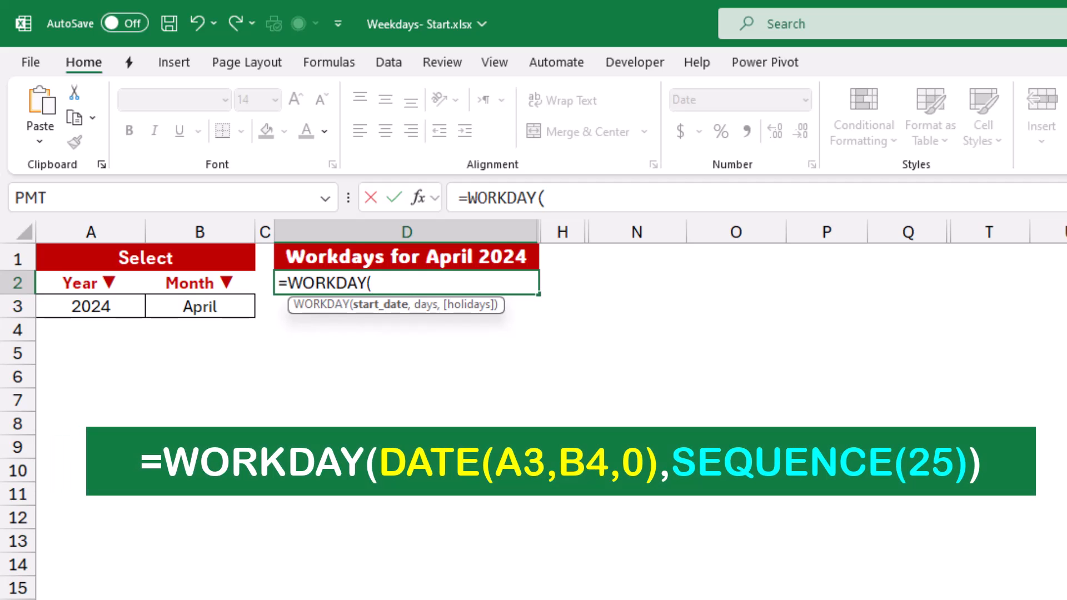
type("date")
key("Tab")
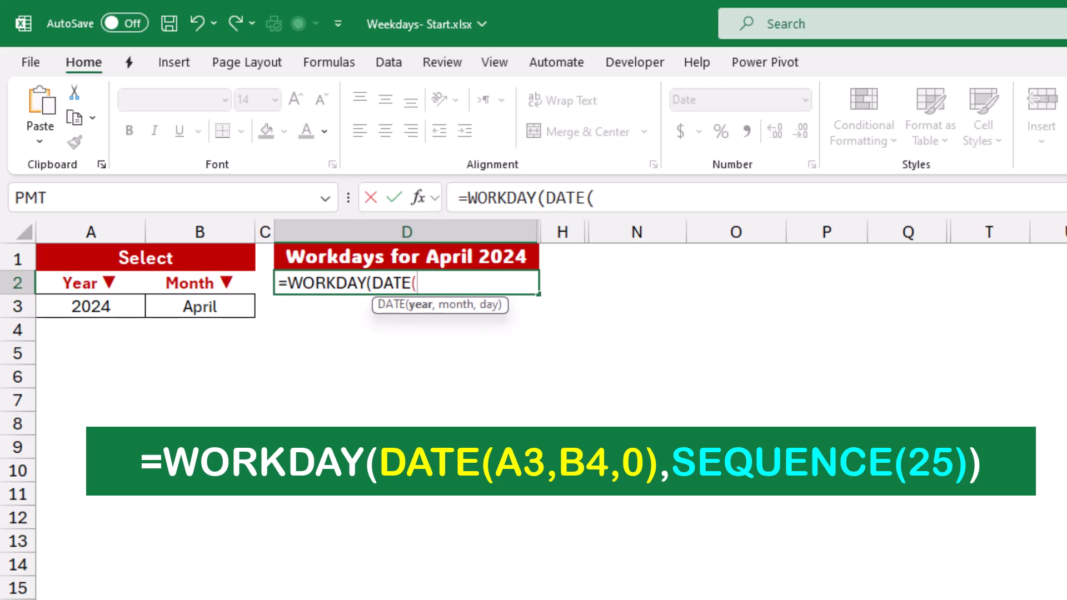
left_click(91, 306)
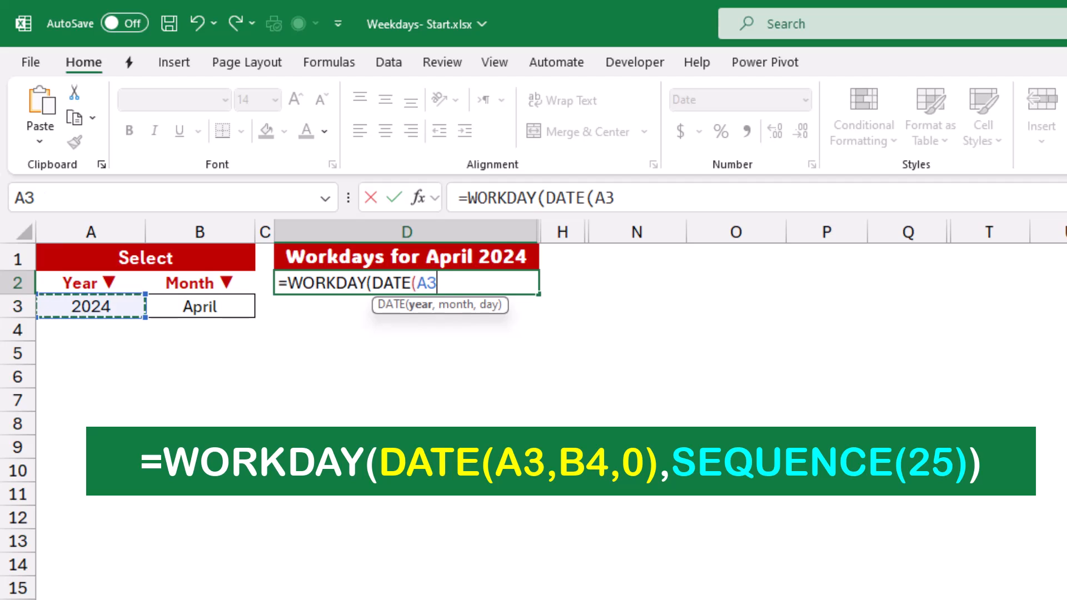
type(",")
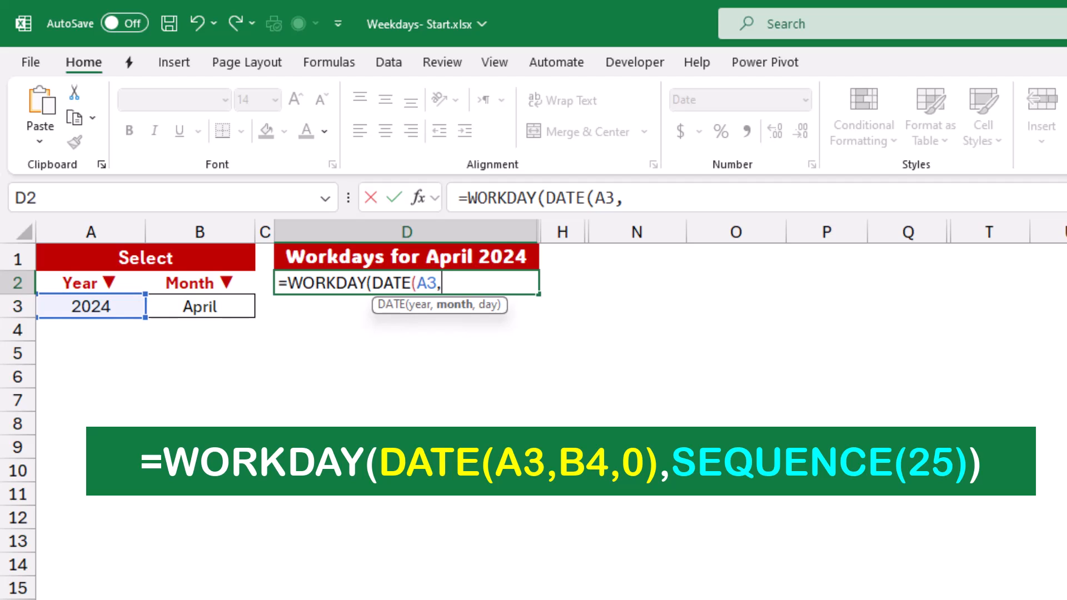
left_click(200, 330)
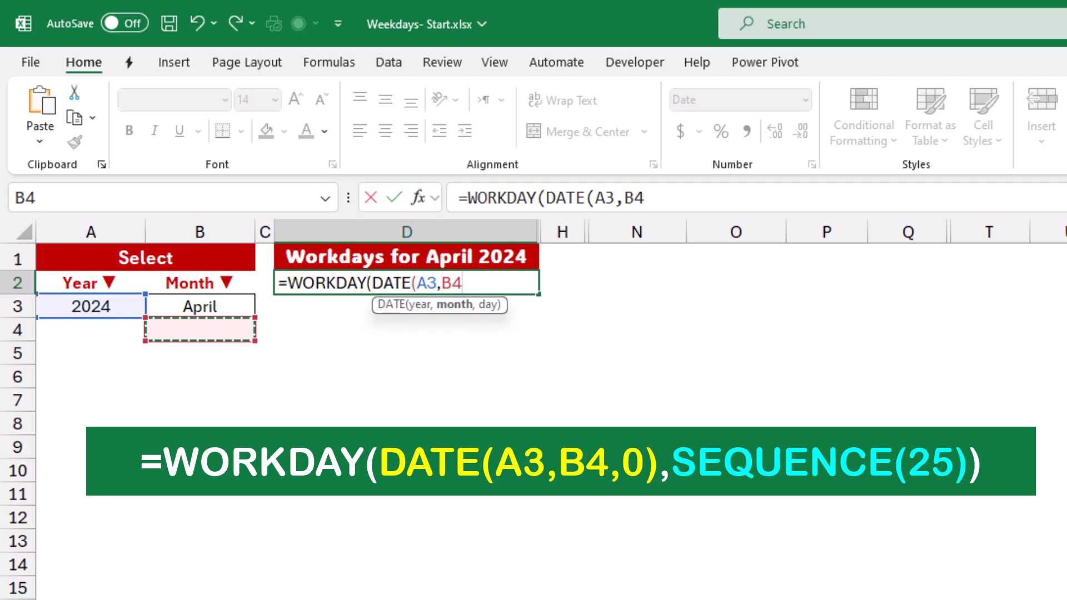
type(",")
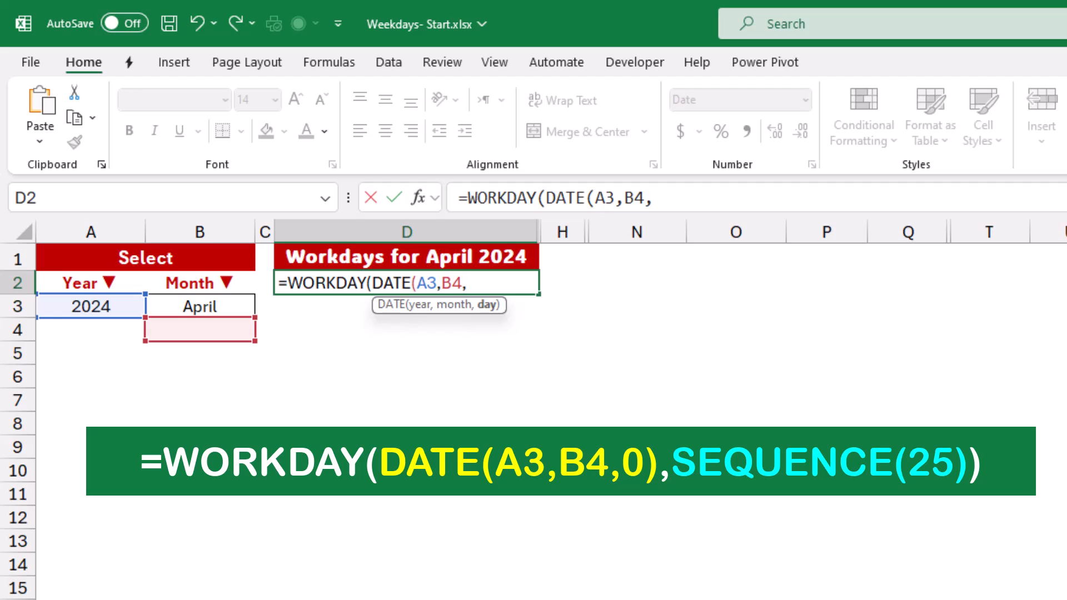
type("0)")
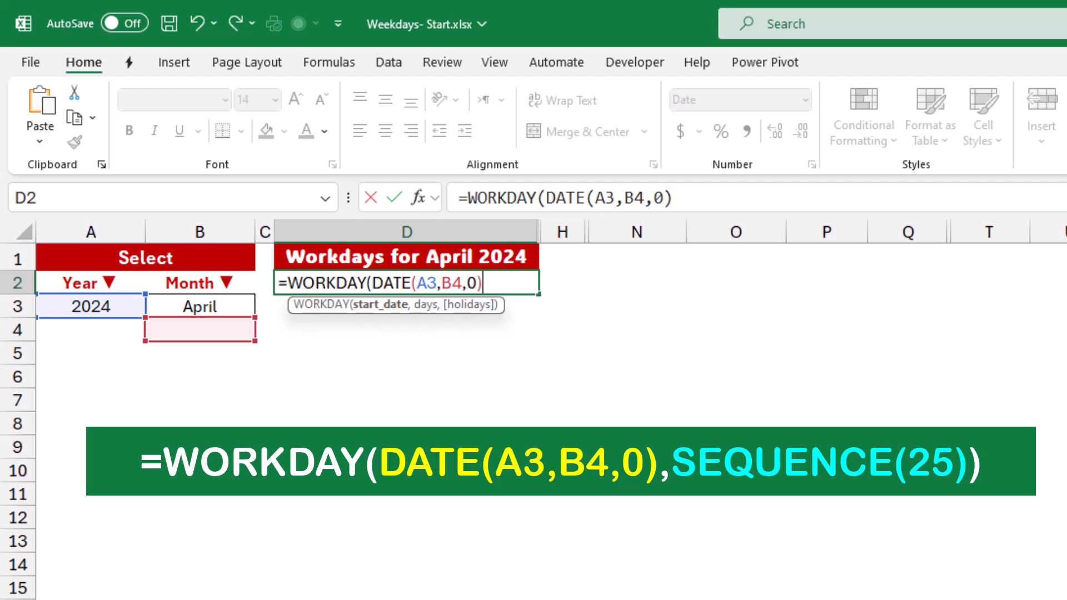
type(",")
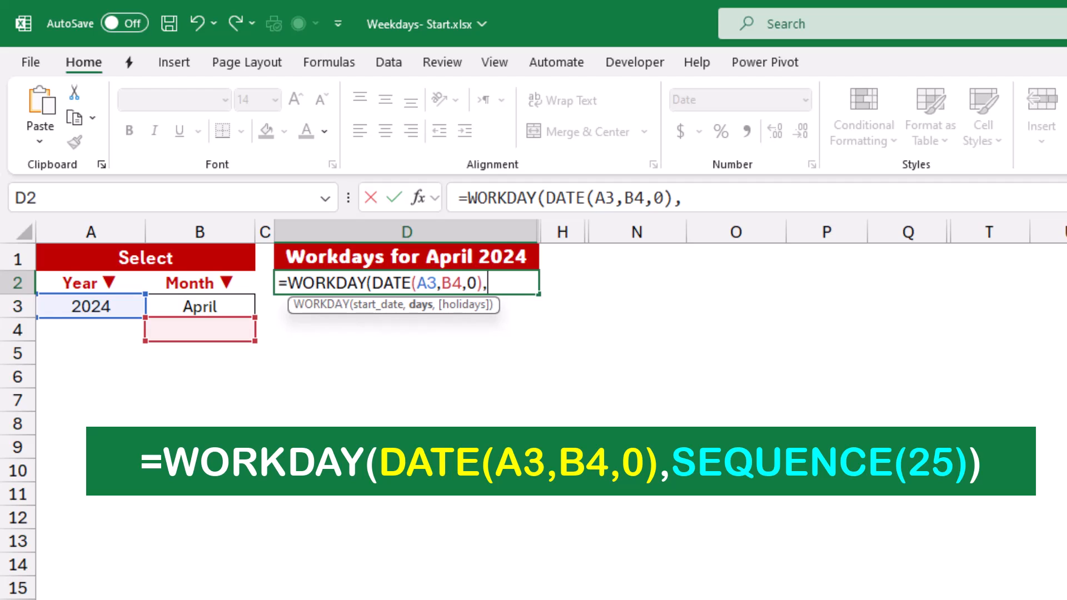
type("seque")
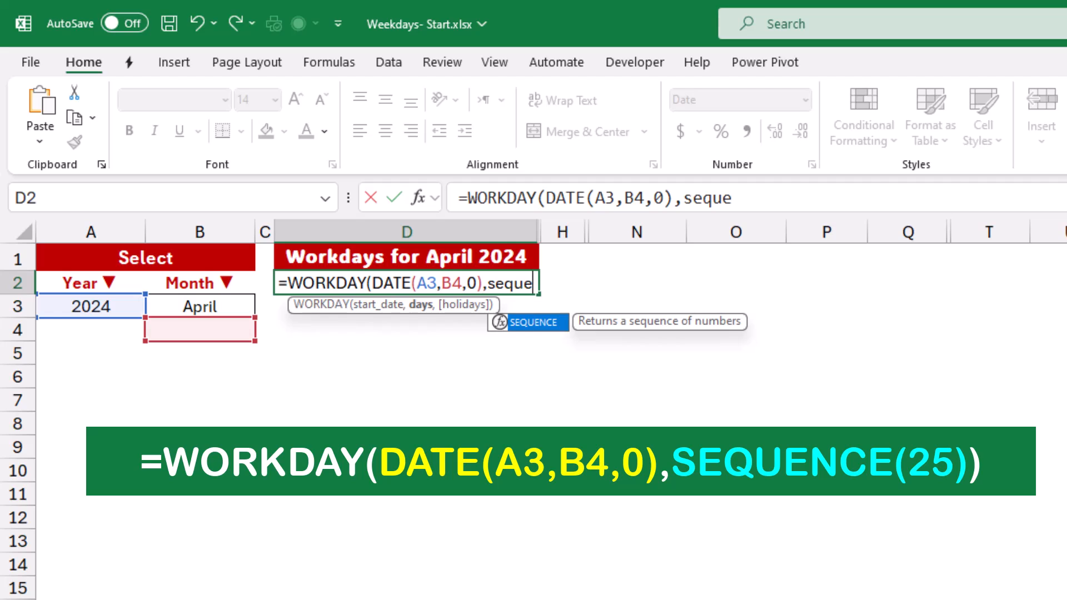
key("Tab")
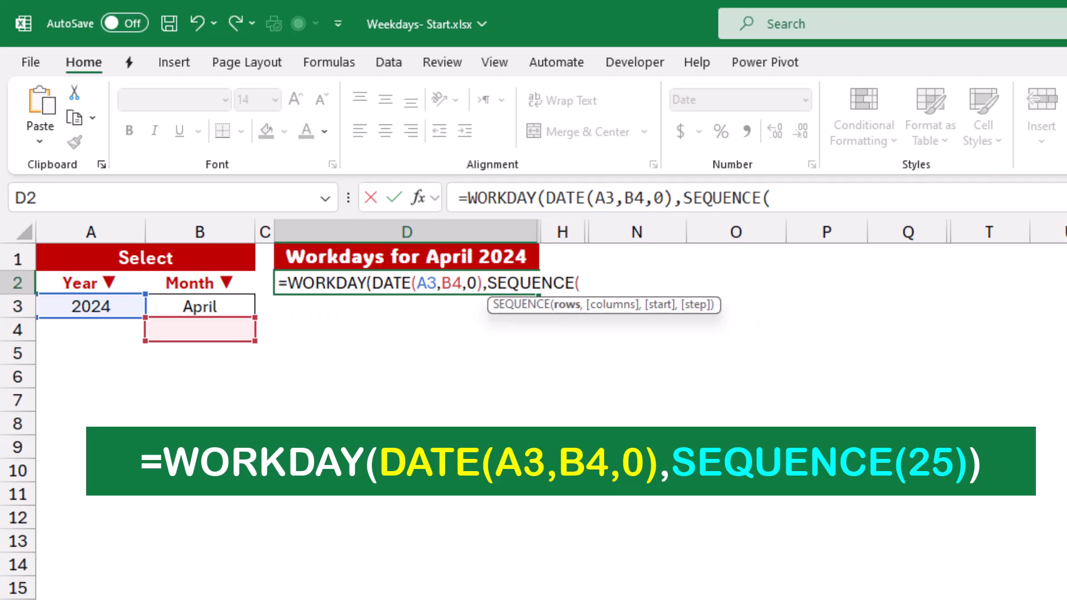
type("25))")
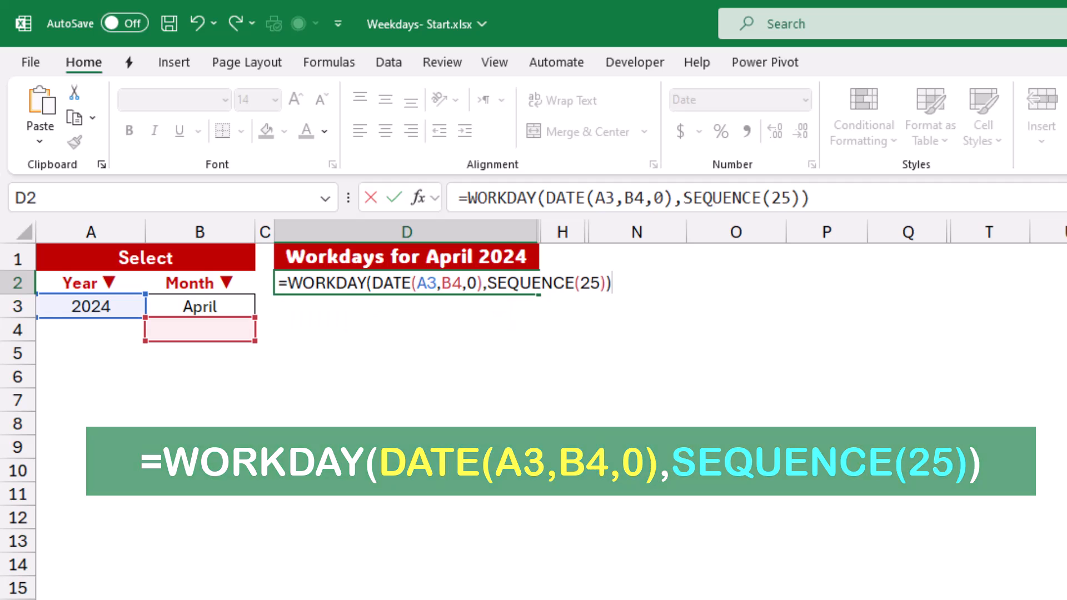
key("Return")
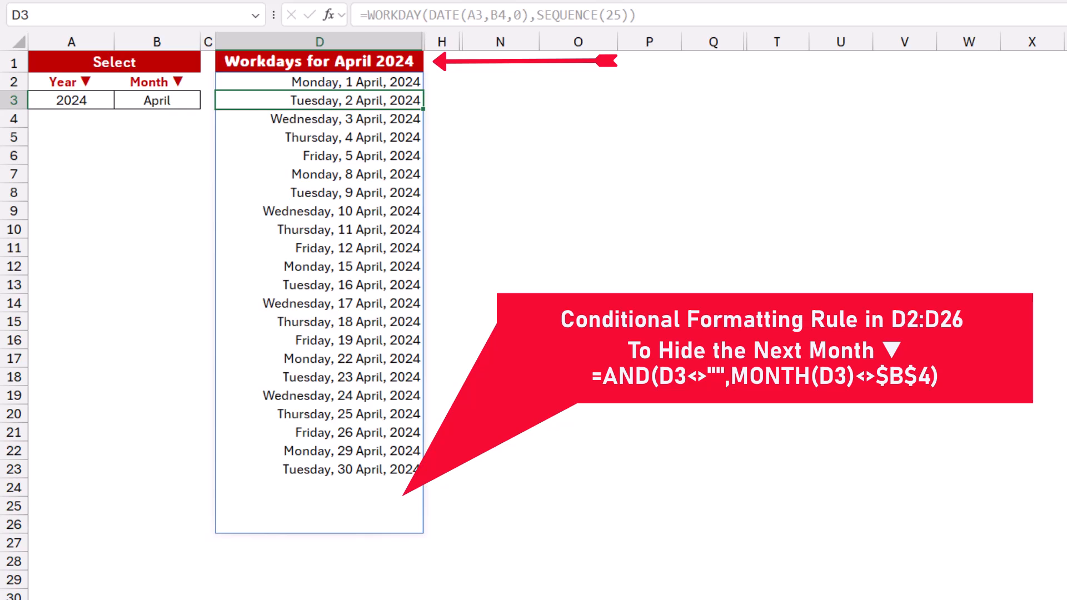
Pick August in B3 and 2025 in A3 so column D lists August 2025 workdays.
left_click(157, 101)
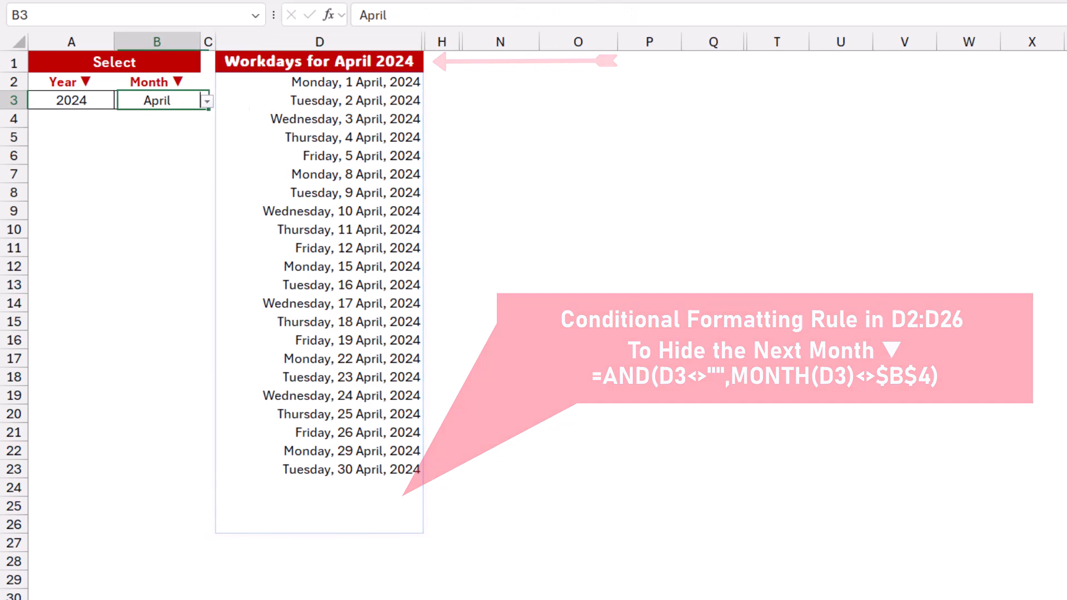
left_click(207, 101)
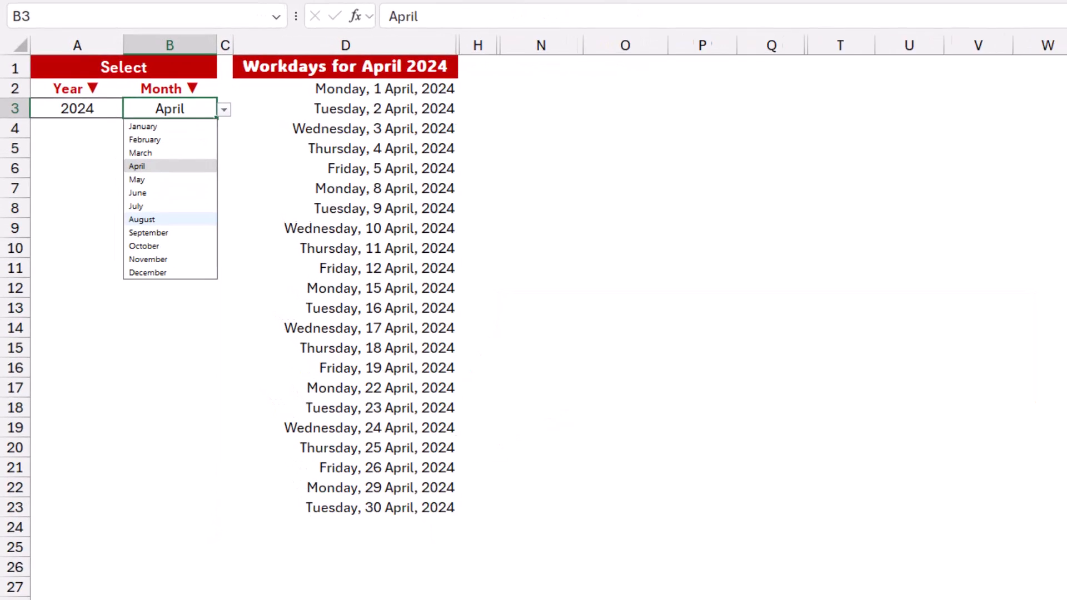
left_click(157, 202)
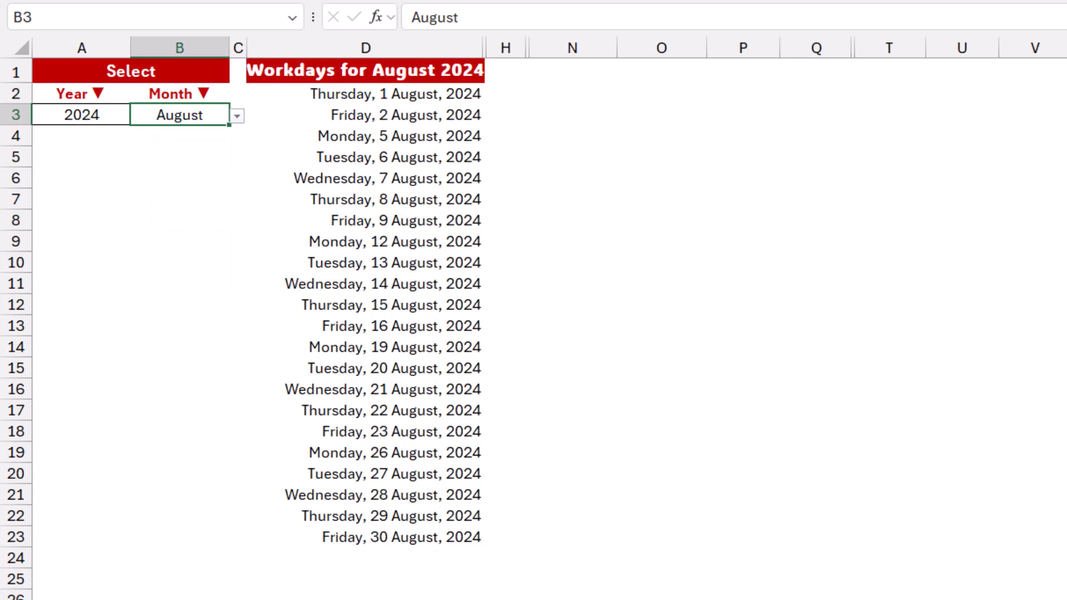
left_click(81, 115)
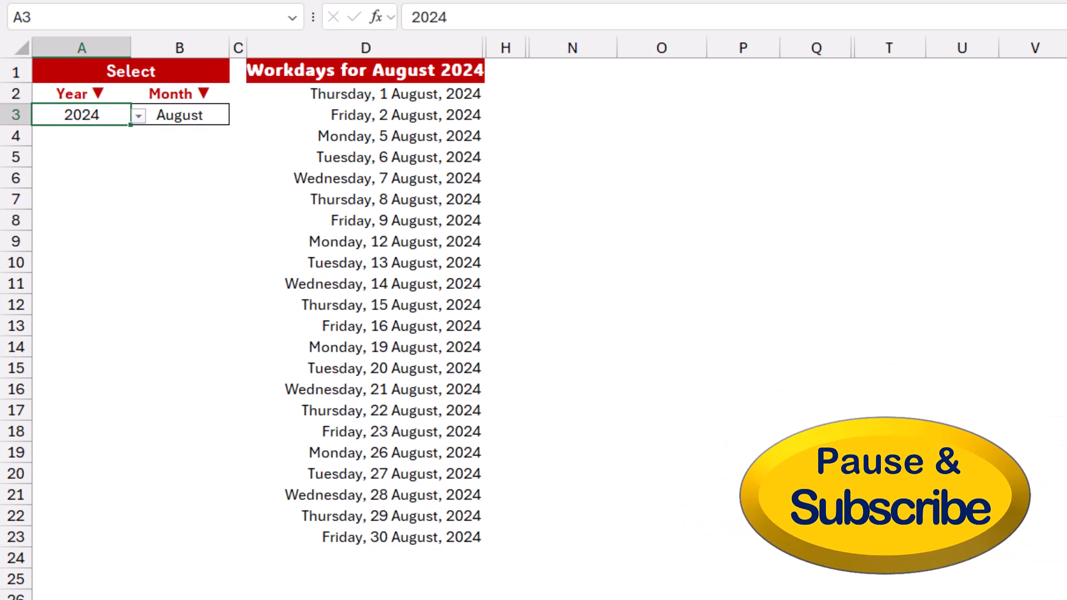
left_click(138, 116)
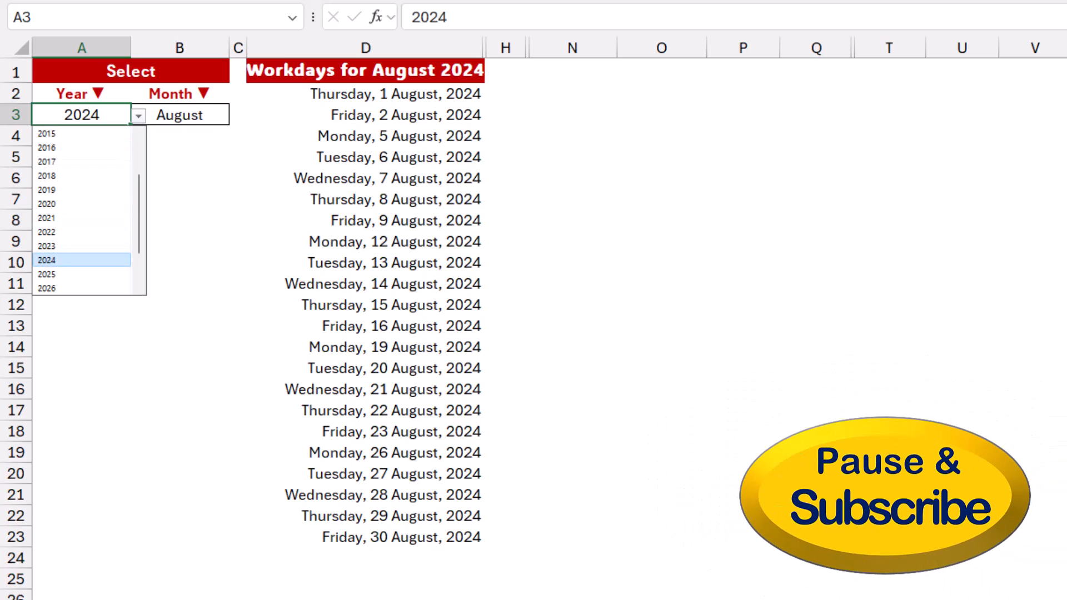
left_click(81, 274)
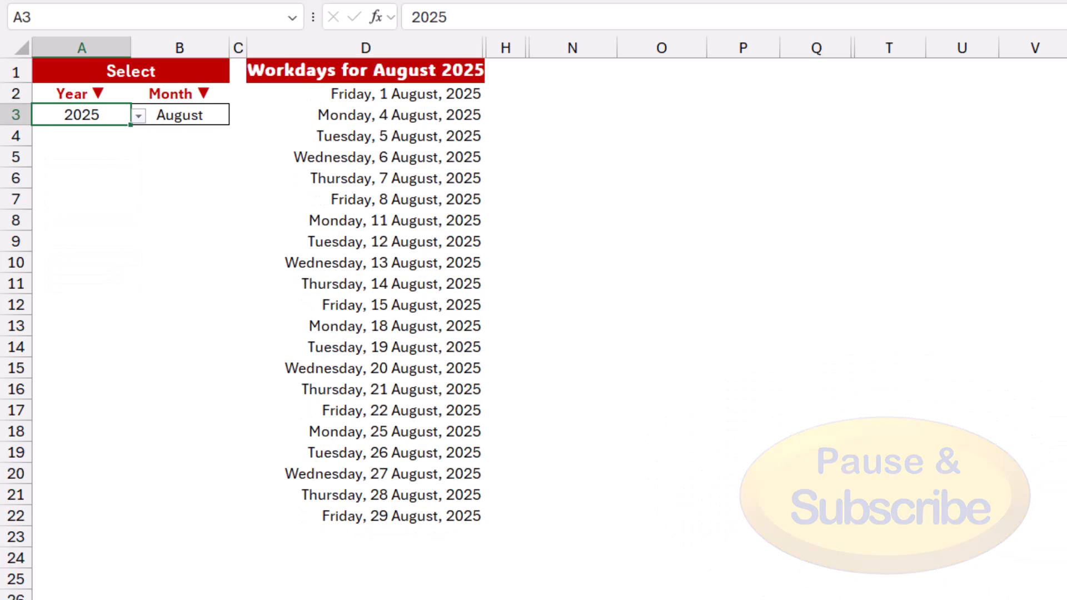